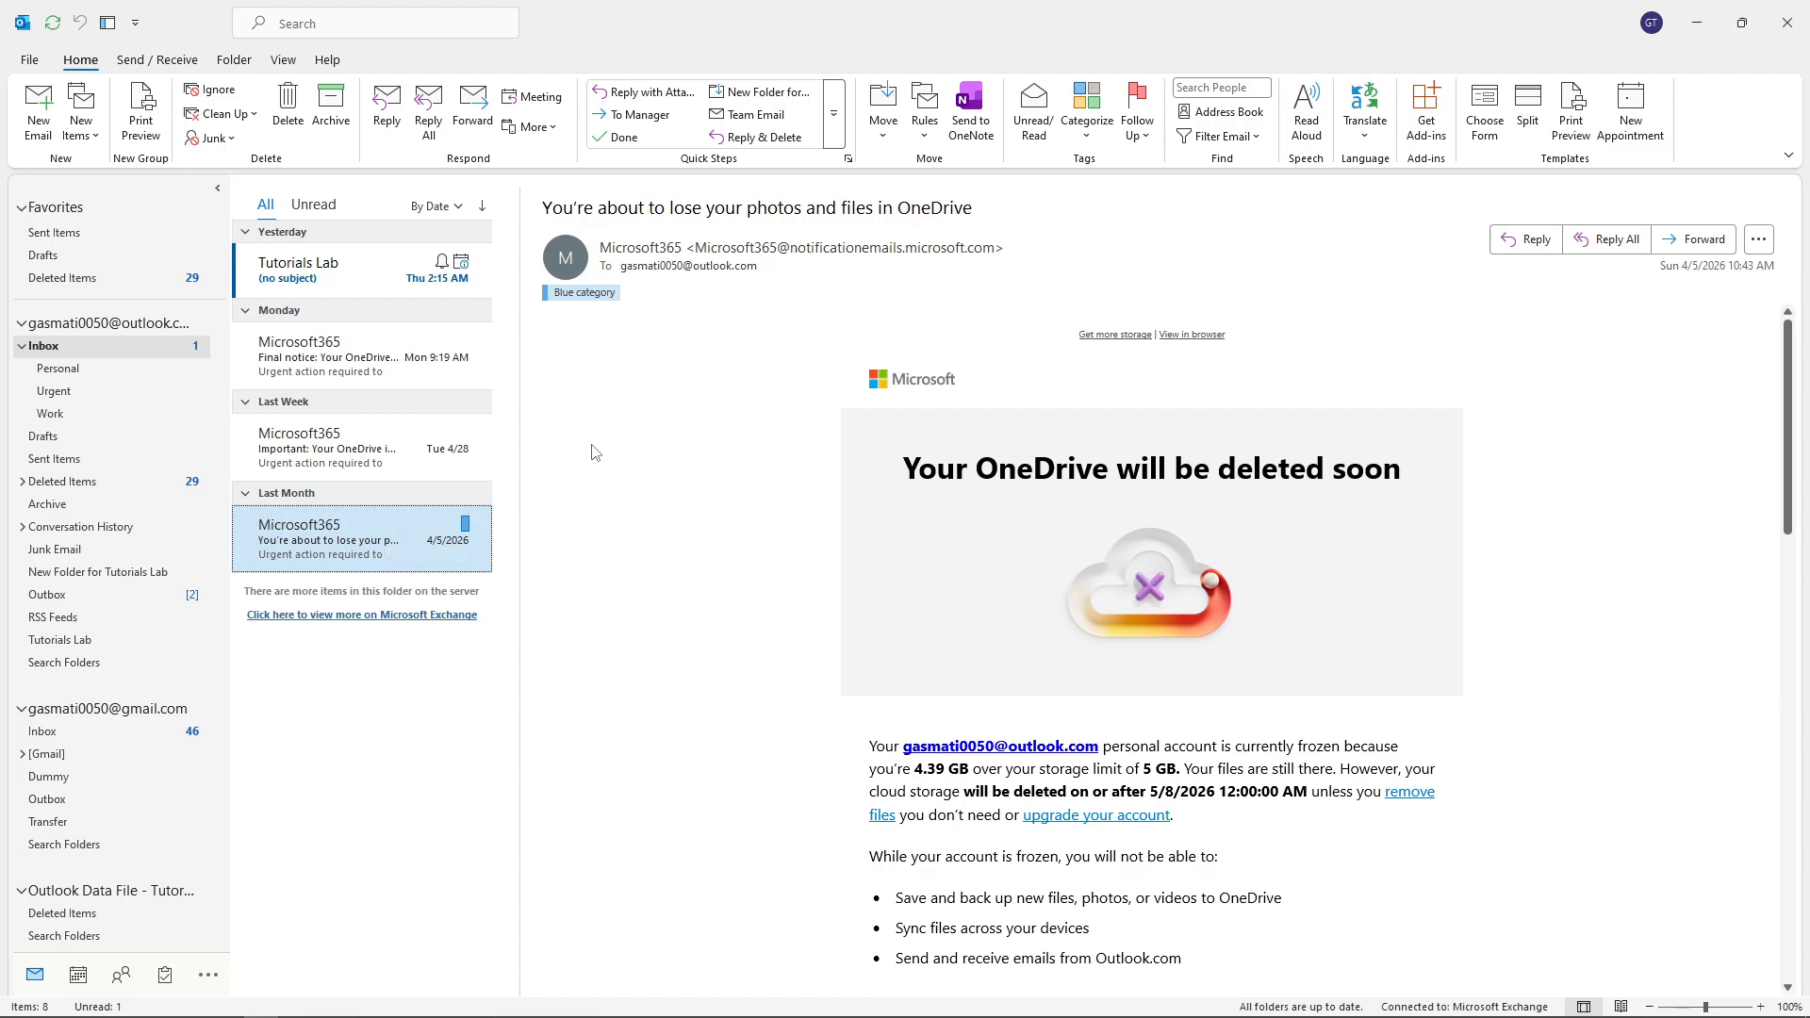
Create a new email with the body text "Tutorials Lab!" and open the Save As dialog for it.
left_click(45, 115)
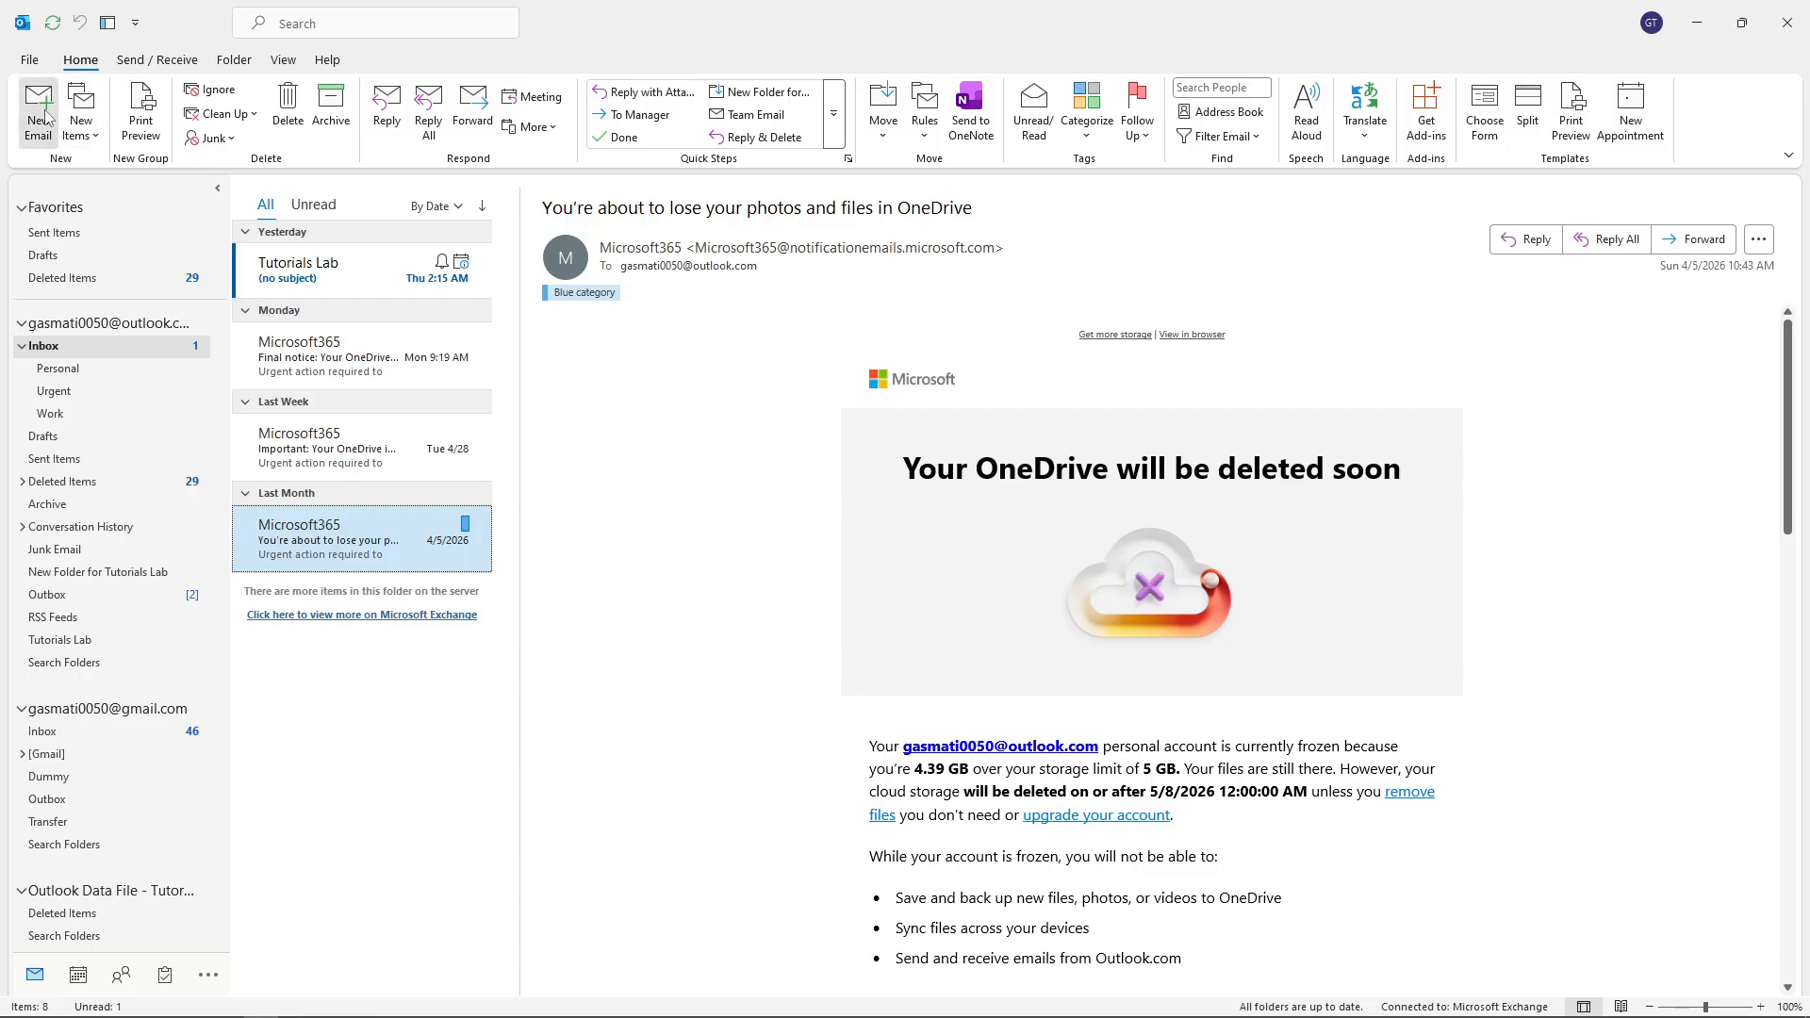
left_click(115, 355)
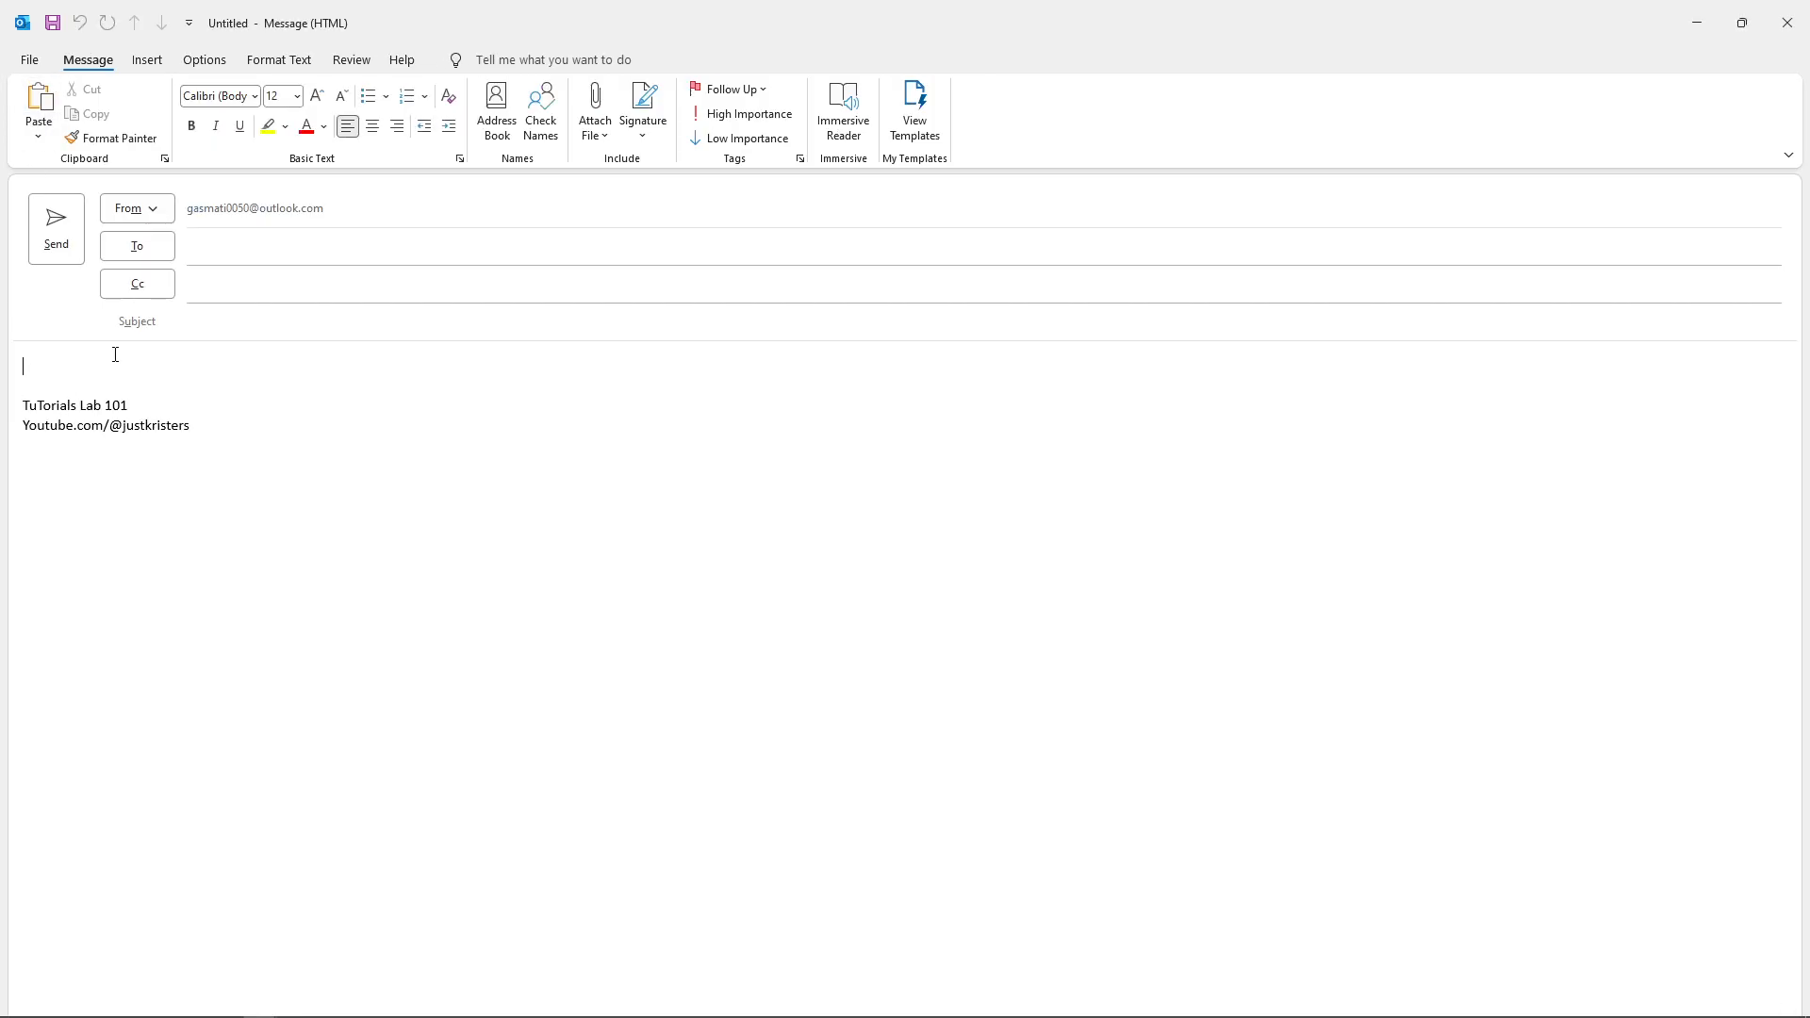
type("Tutorials Lab!")
left_click(33, 61)
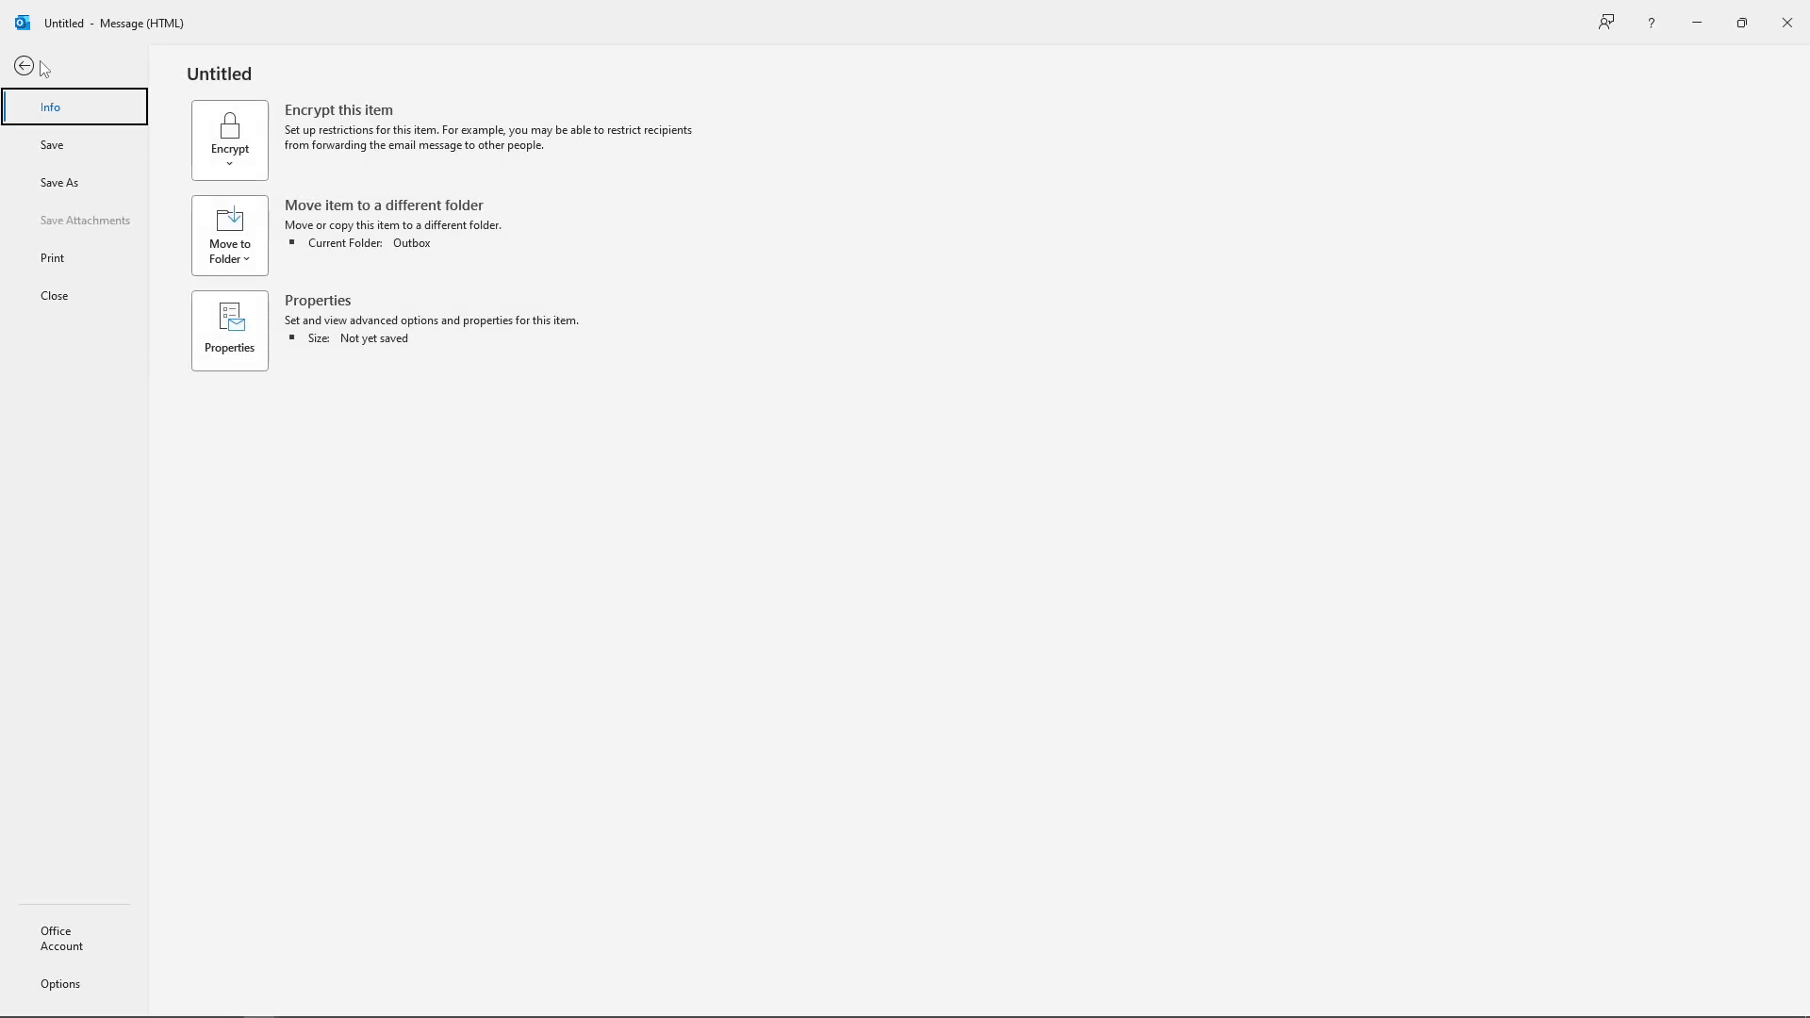
left_click(72, 186)
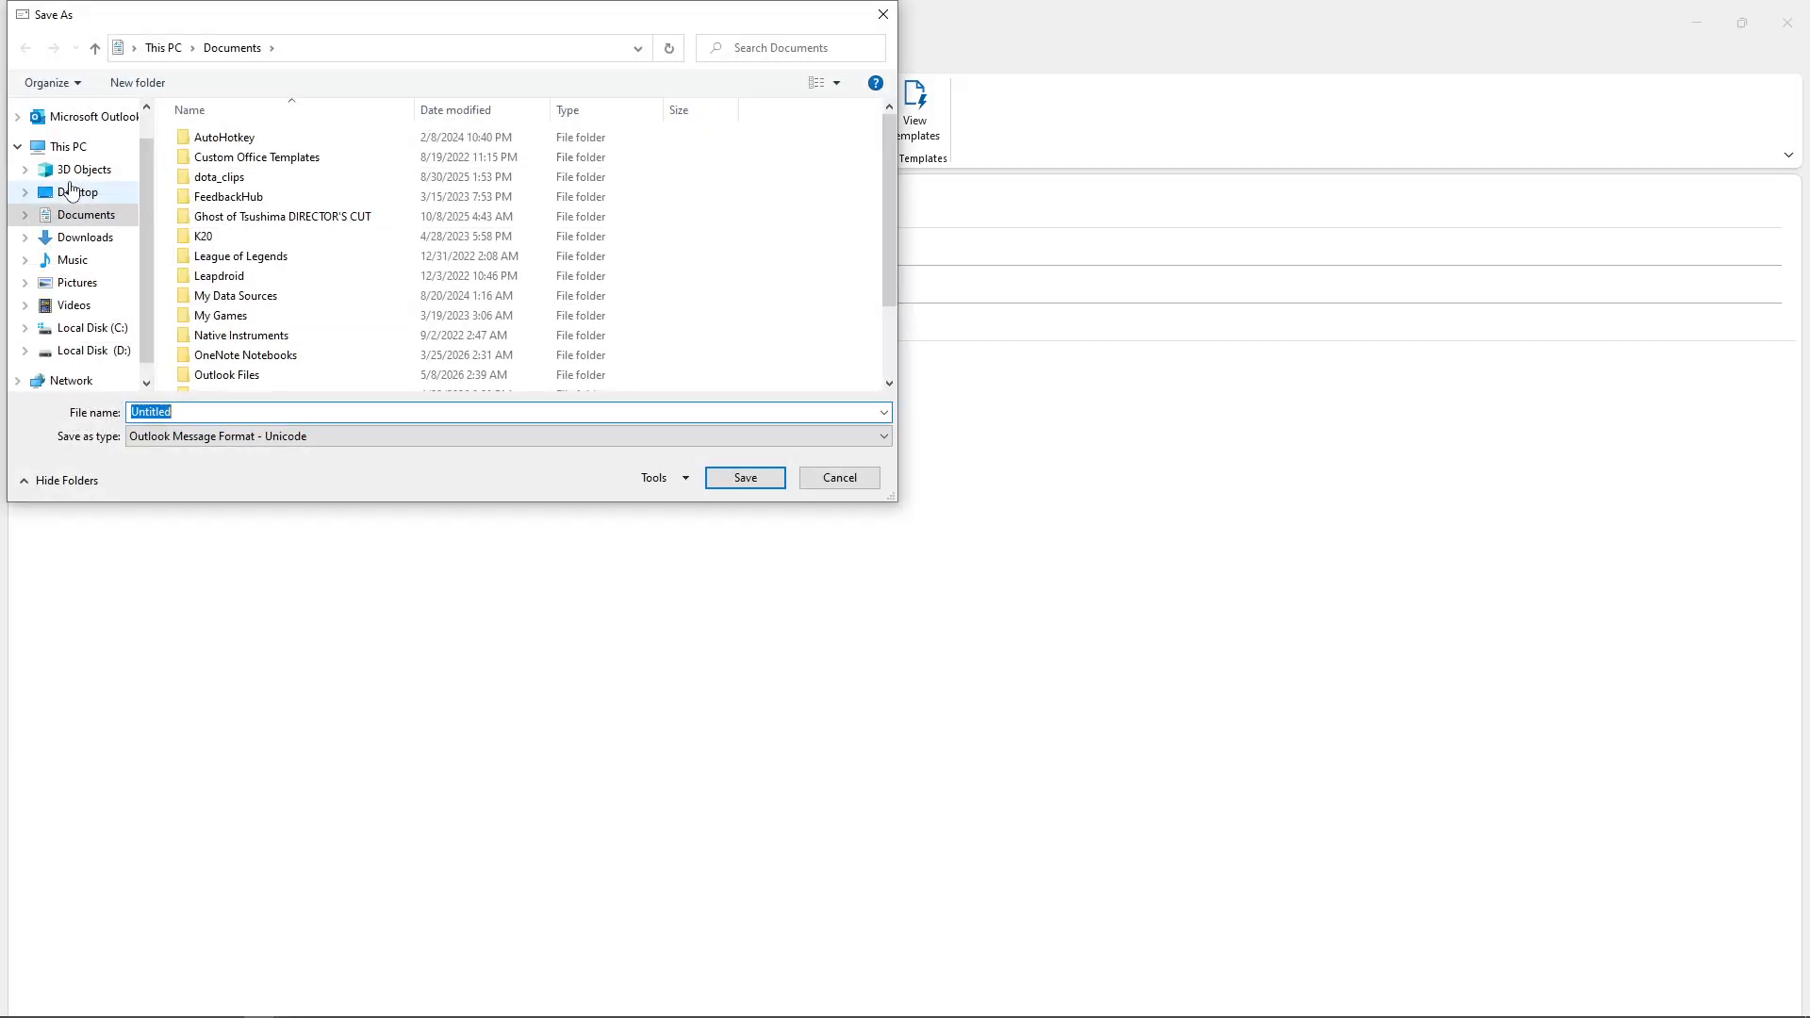
left_click(93, 350)
scroll(336, 331, "down", 8)
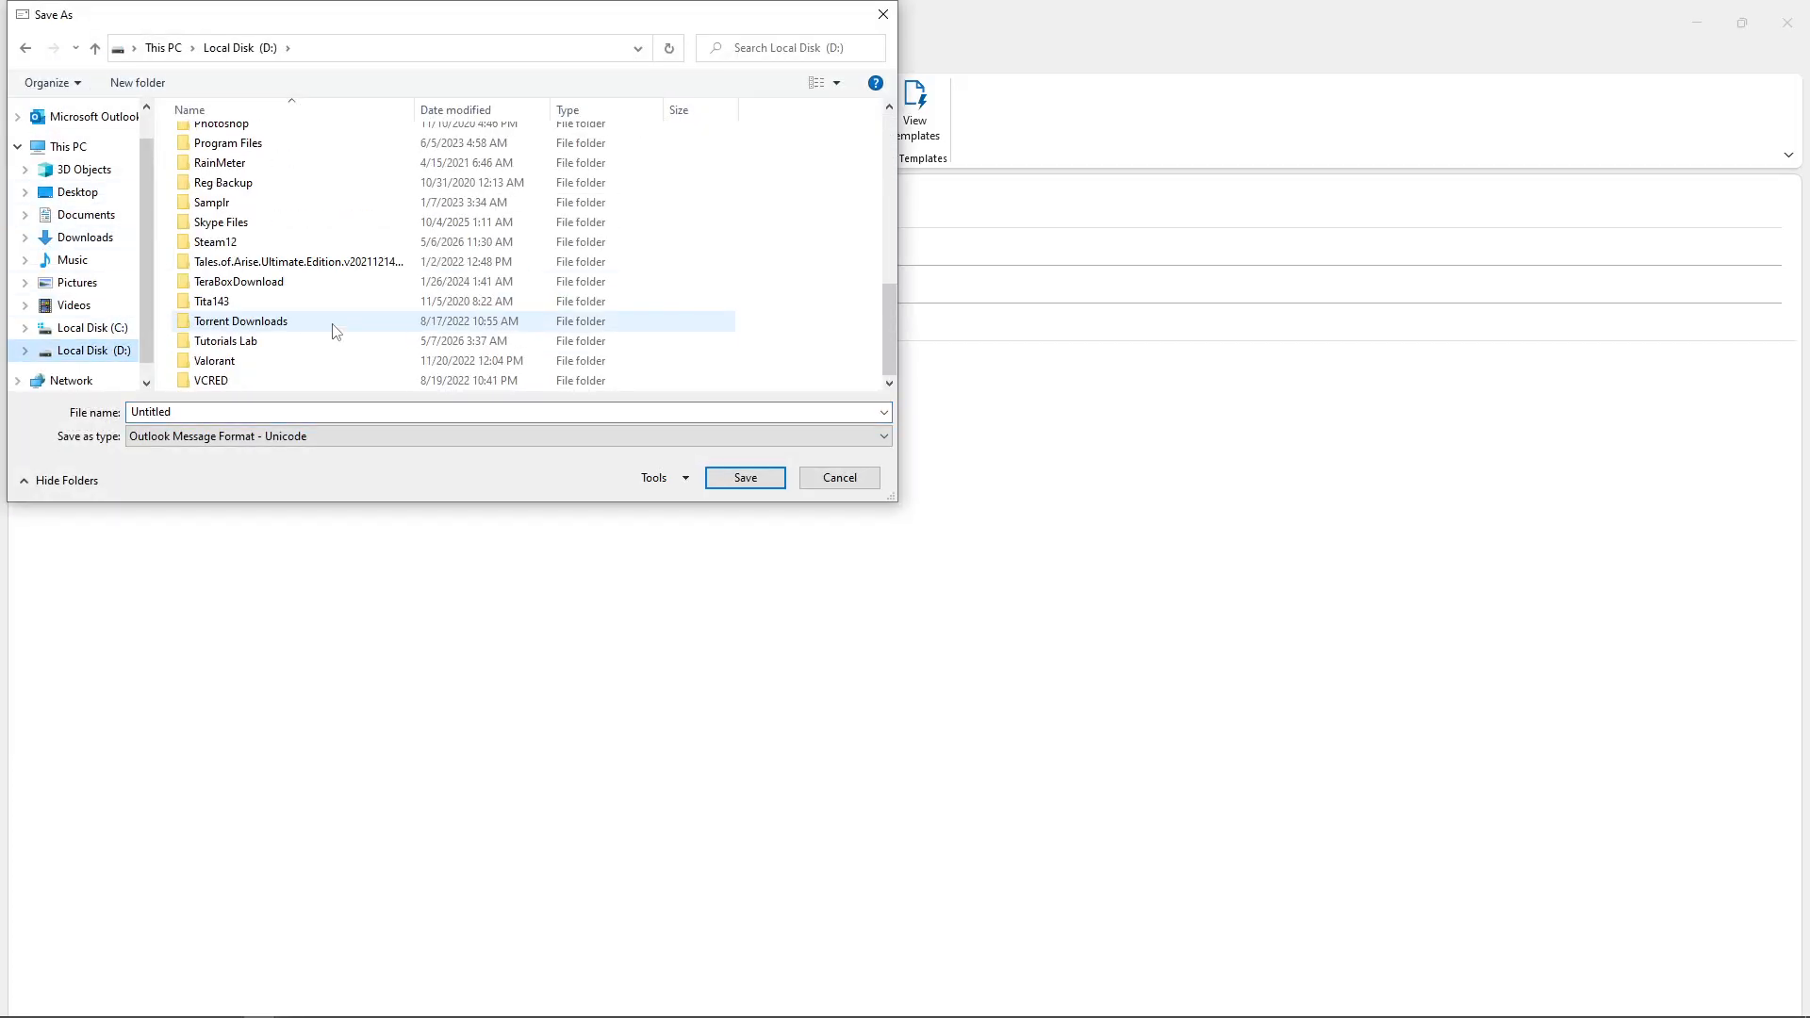
left_click(260, 345)
double_click(261, 347)
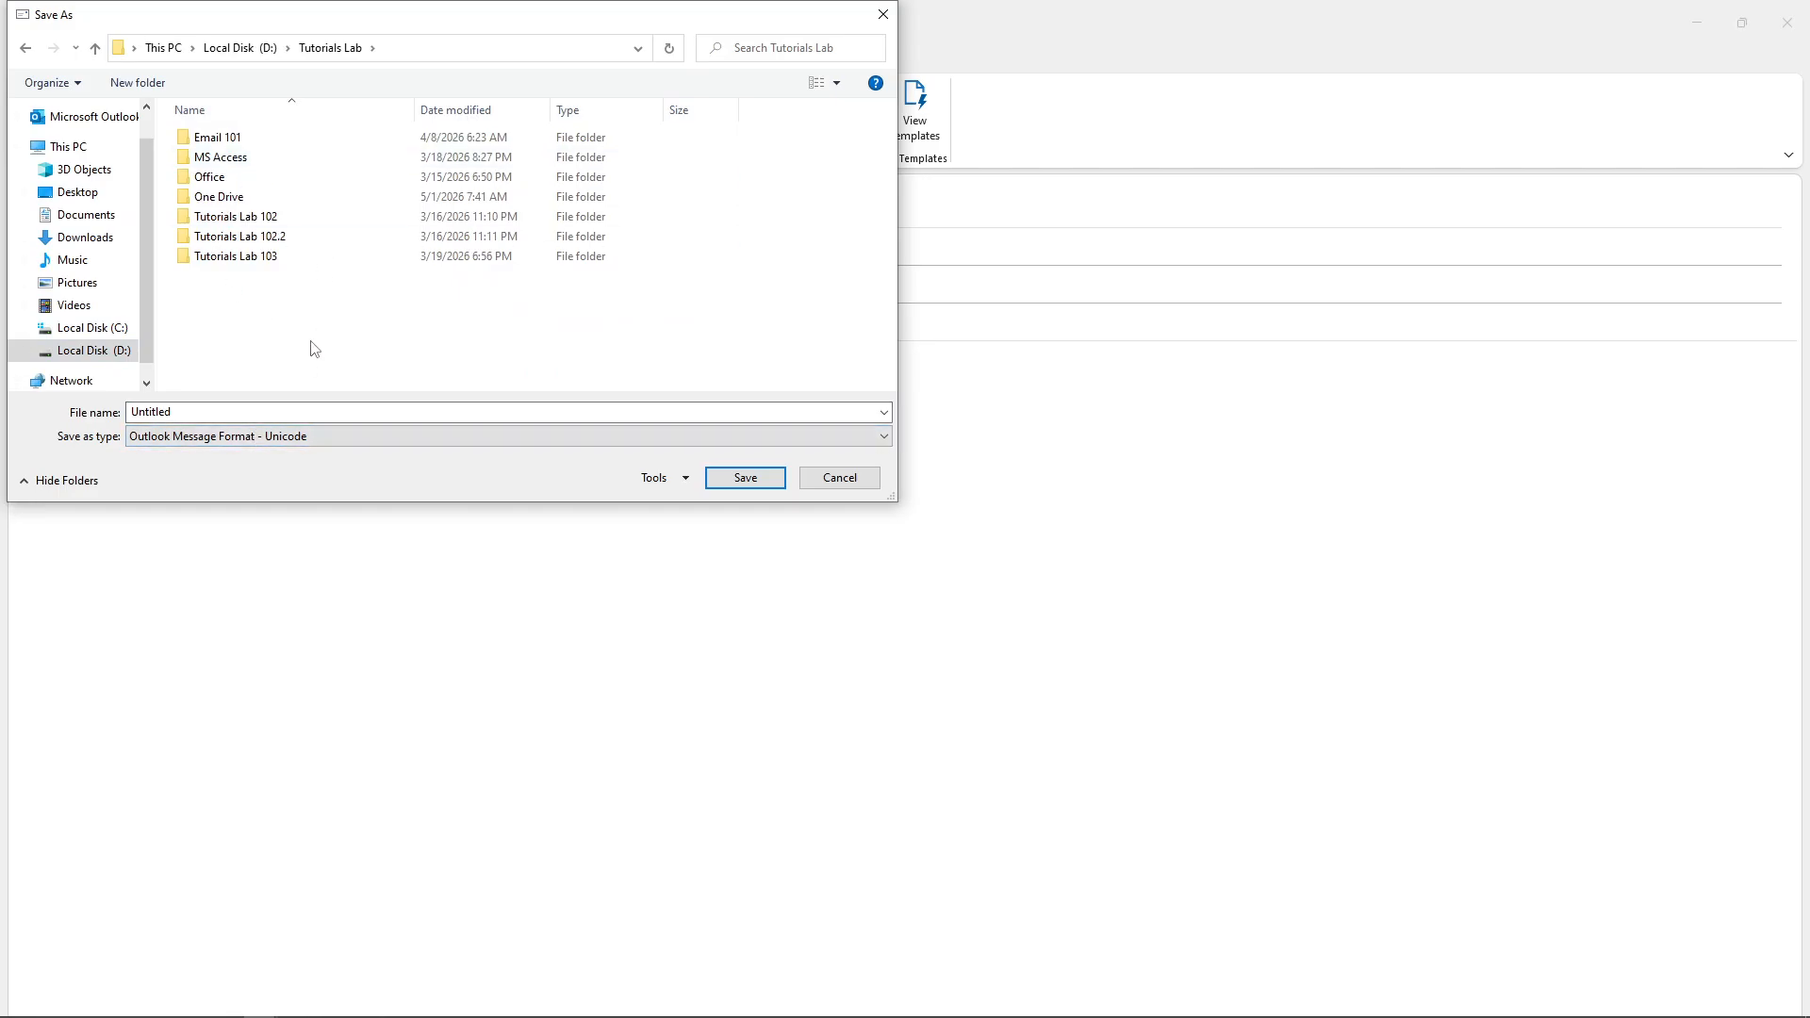
double_click(213, 408)
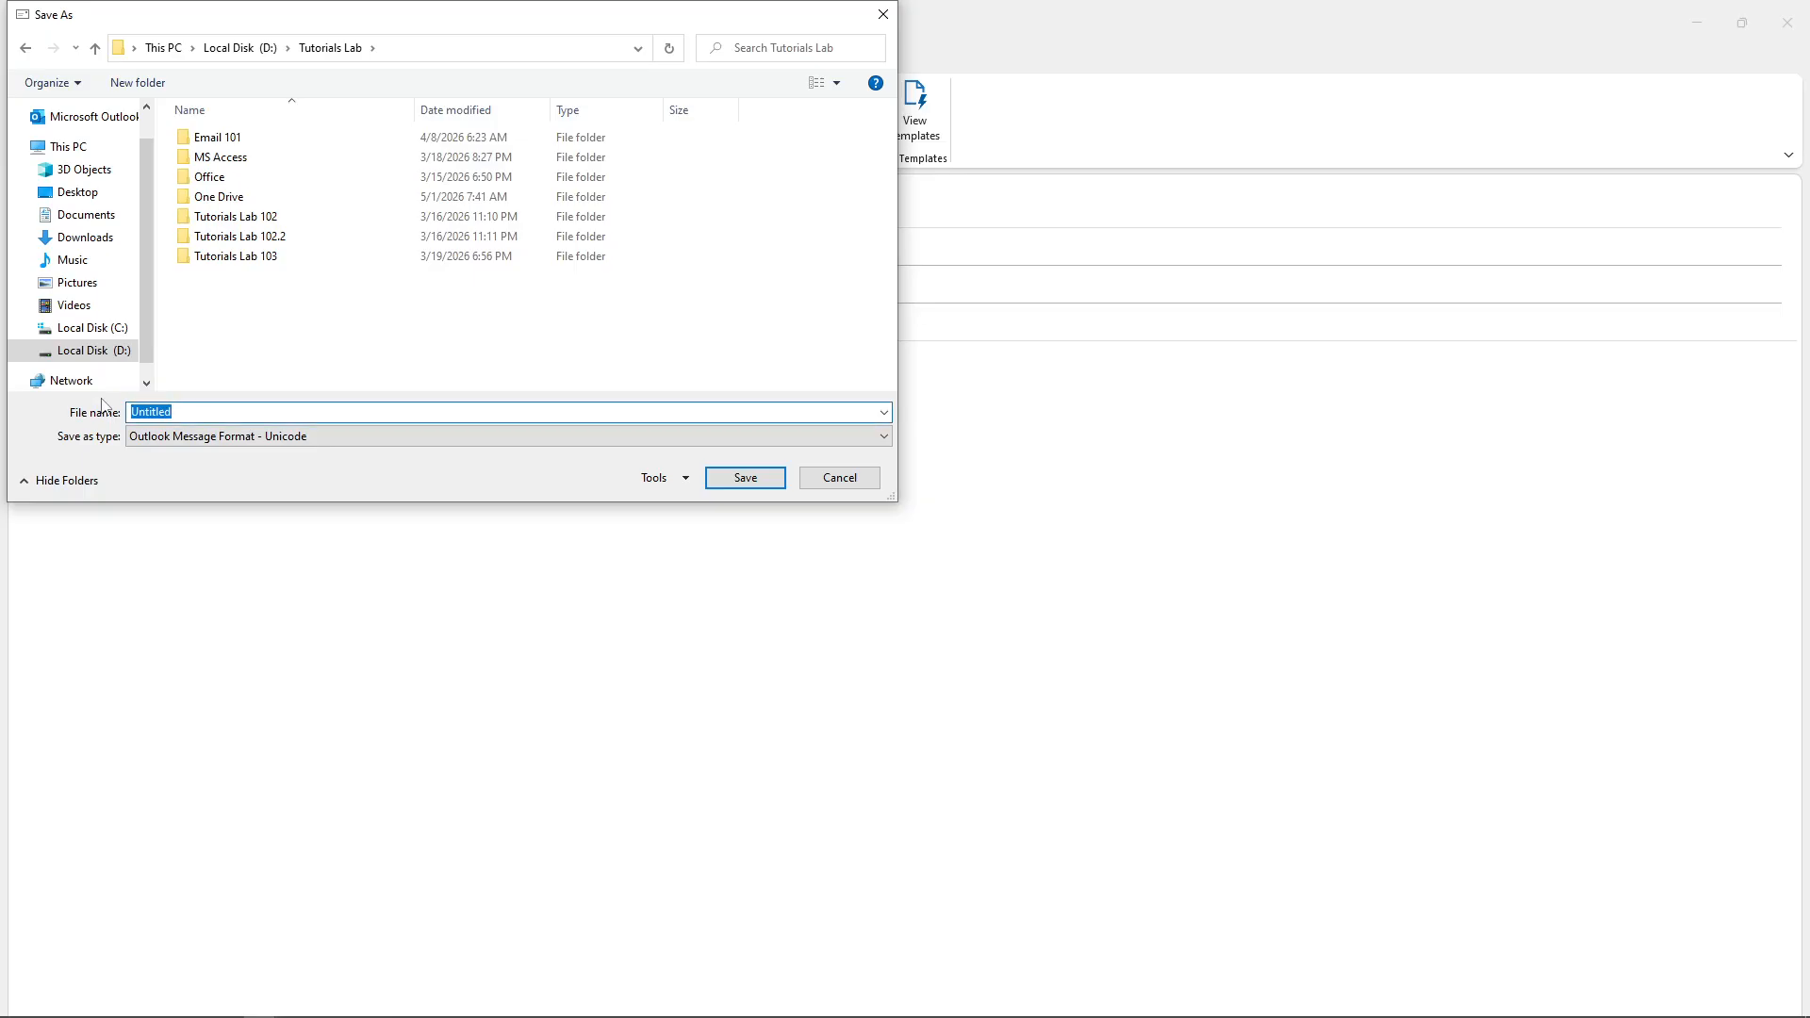
type("Out")
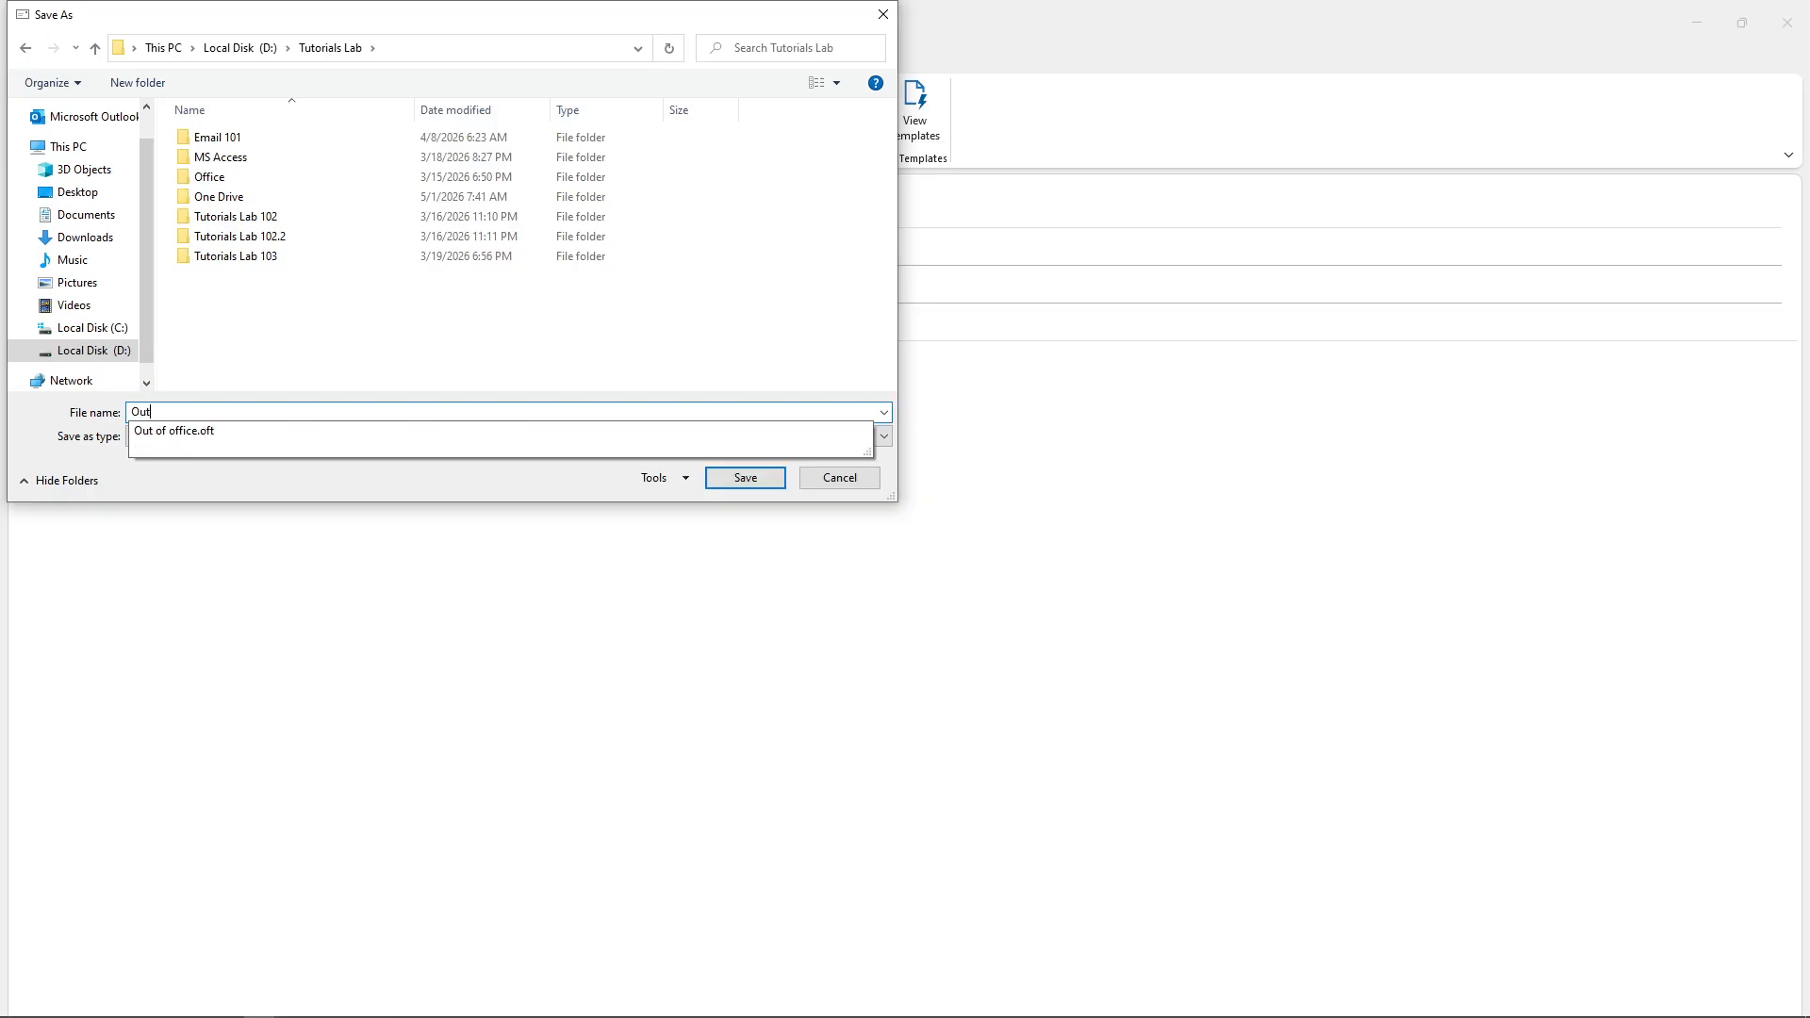
key("BackSpace")
key("BackSpace")
type("Ou")
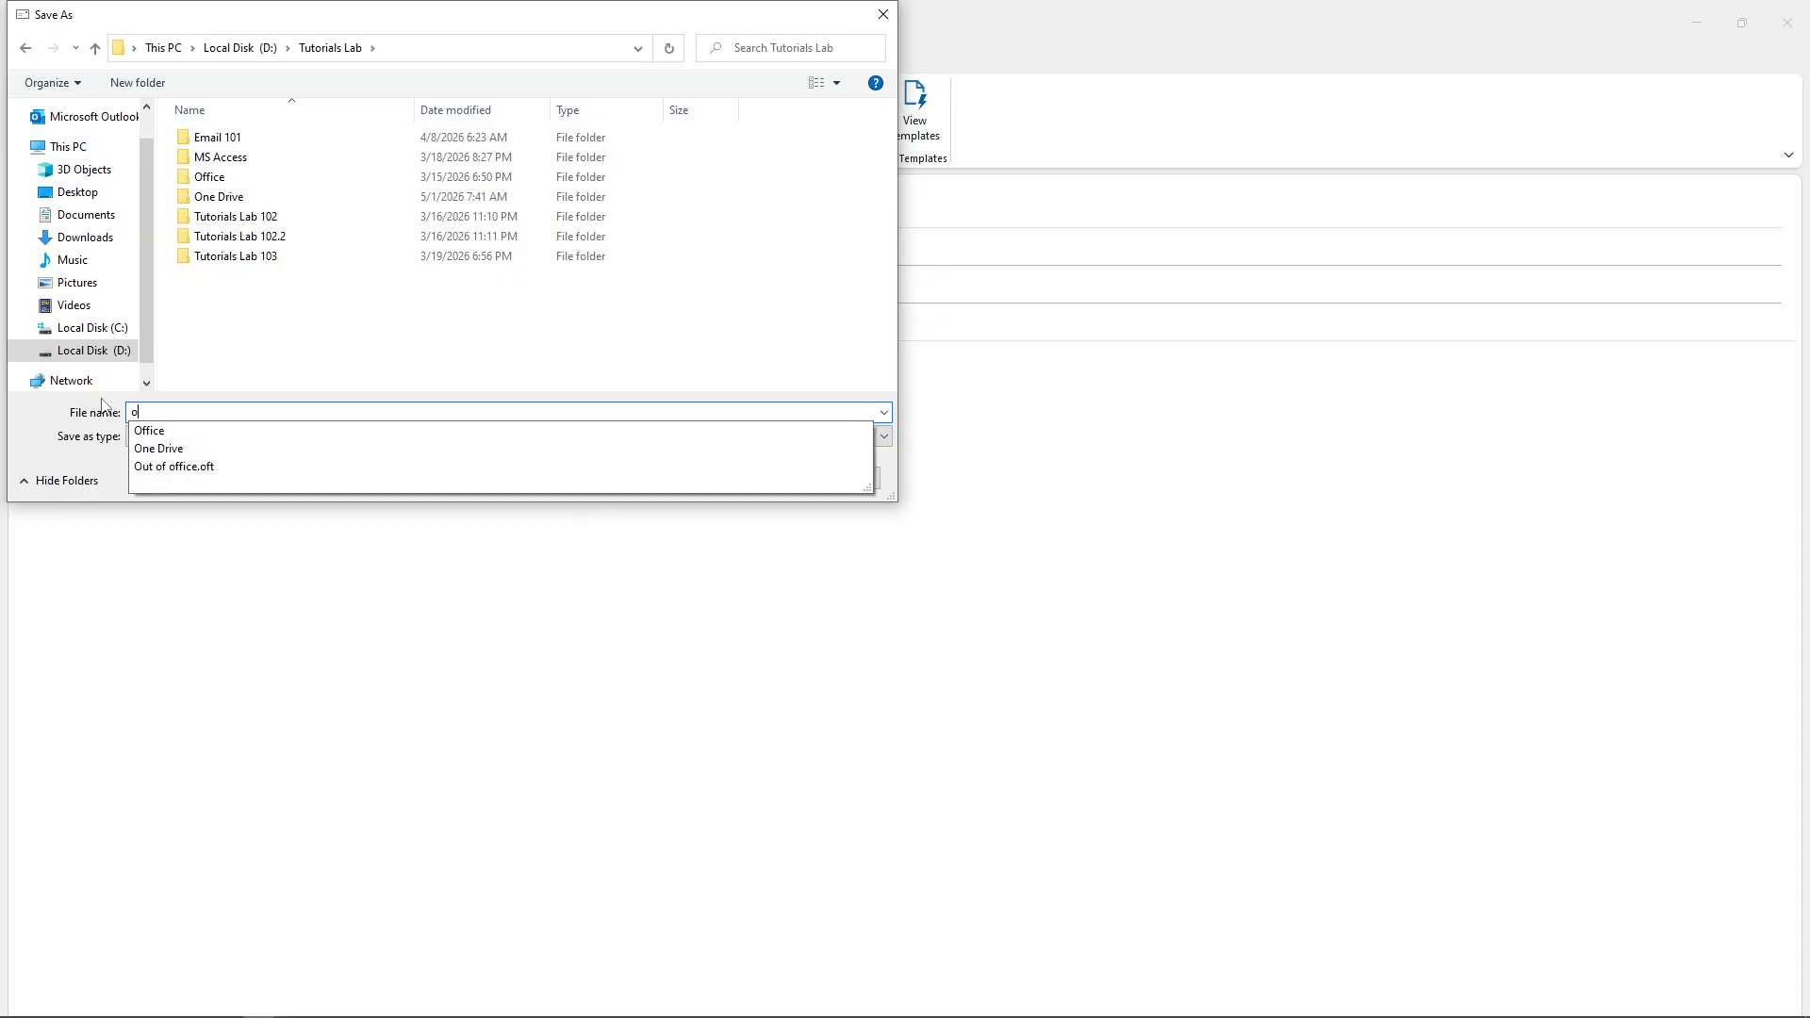
key("BackSpace")
key("BackSpace")
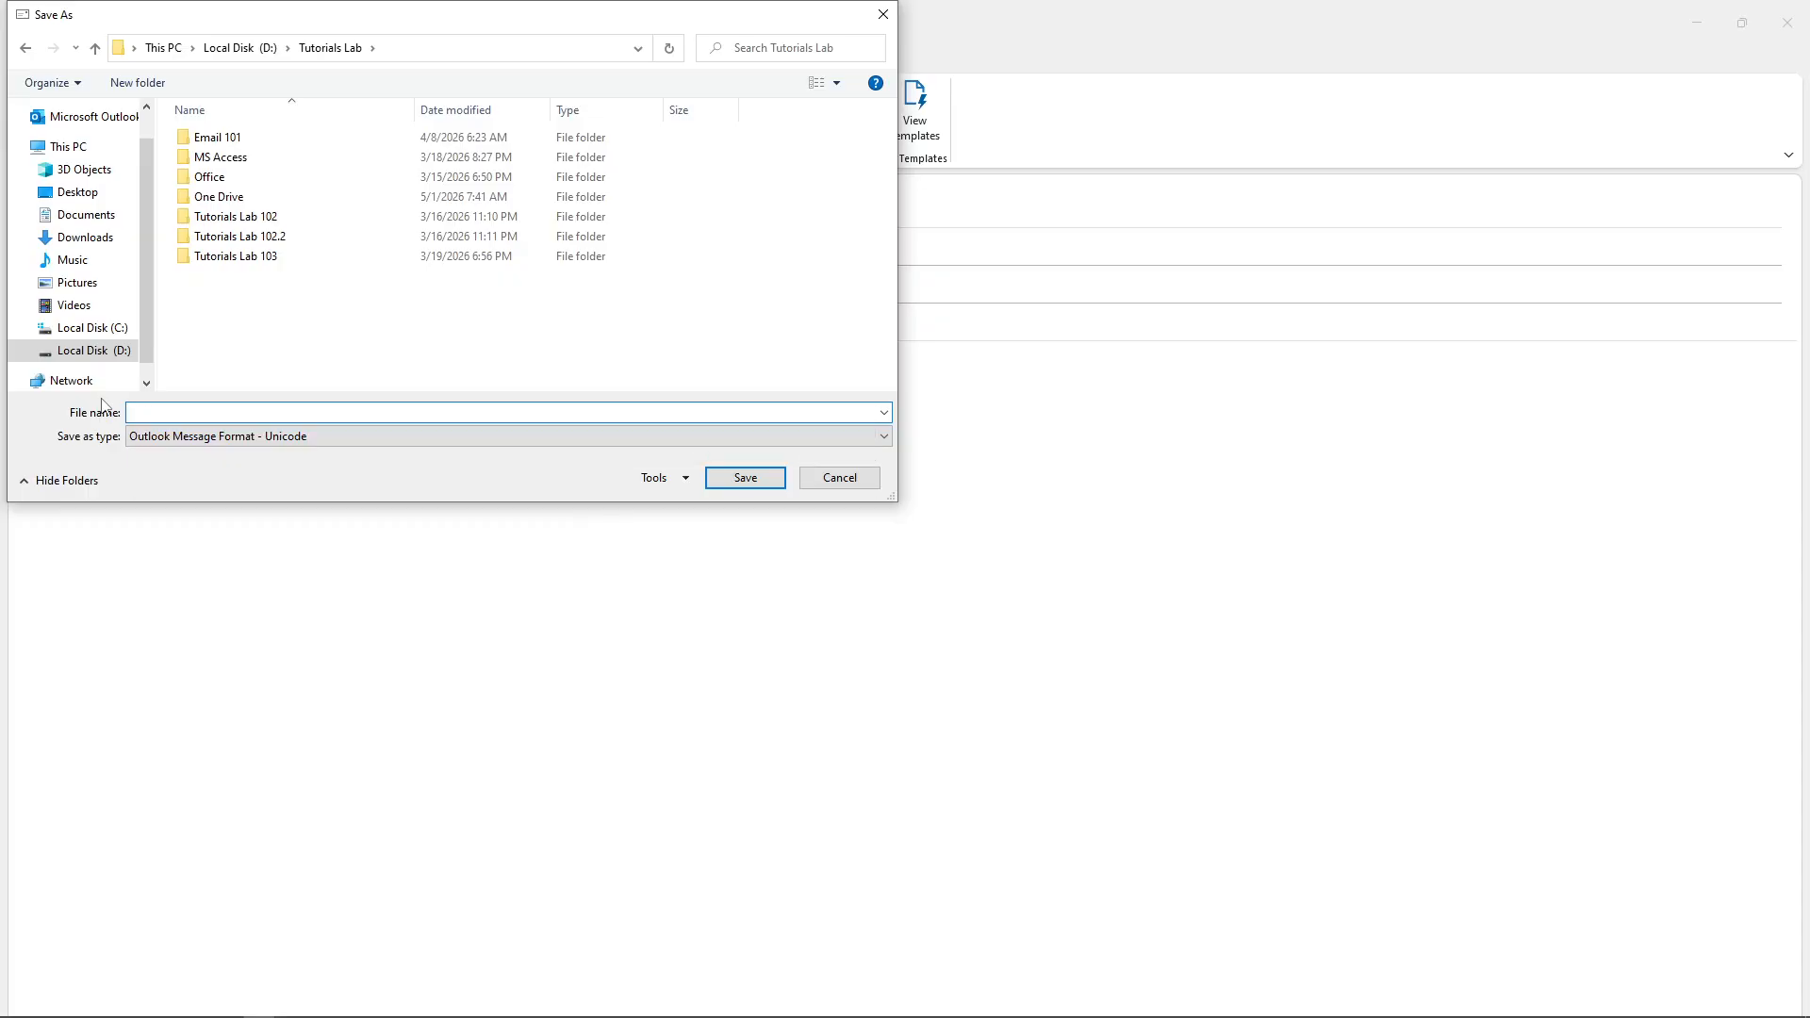
Save the message as an Outlook Template named "Template by tutorials lab" and minimize the message window.
left_click(170, 436)
left_click(180, 470)
left_click(214, 408)
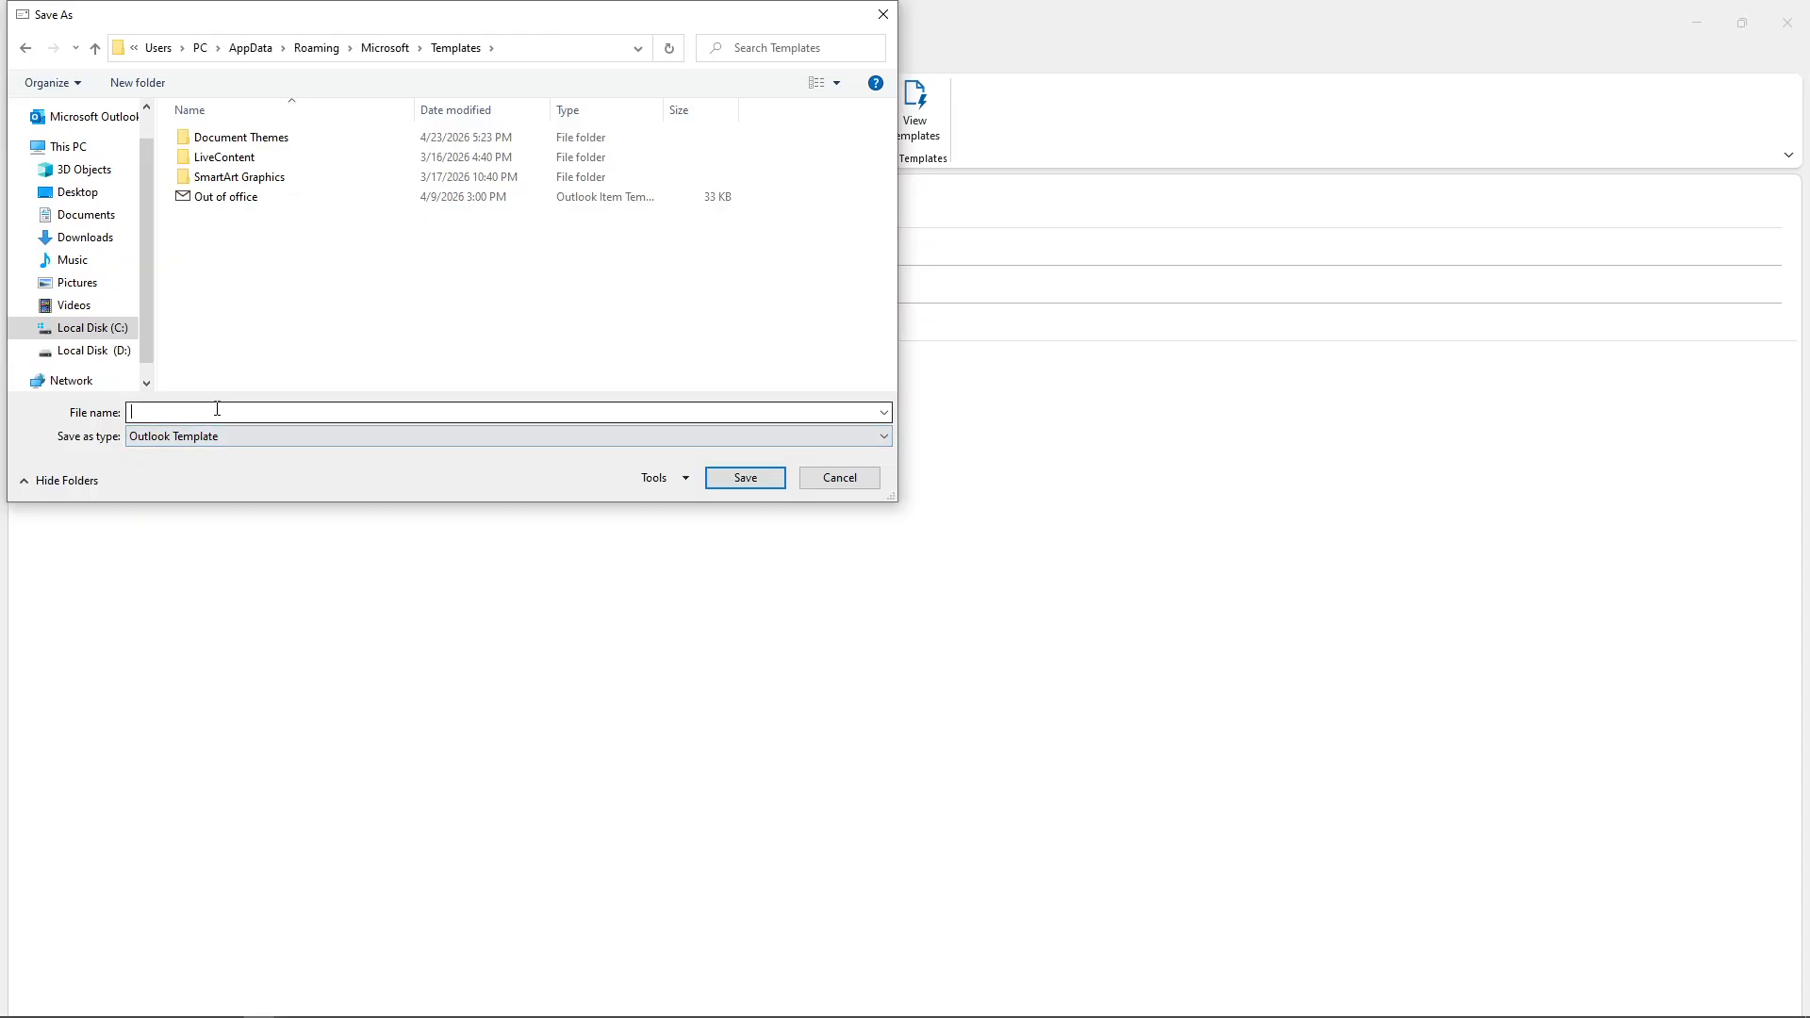
type("Templat")
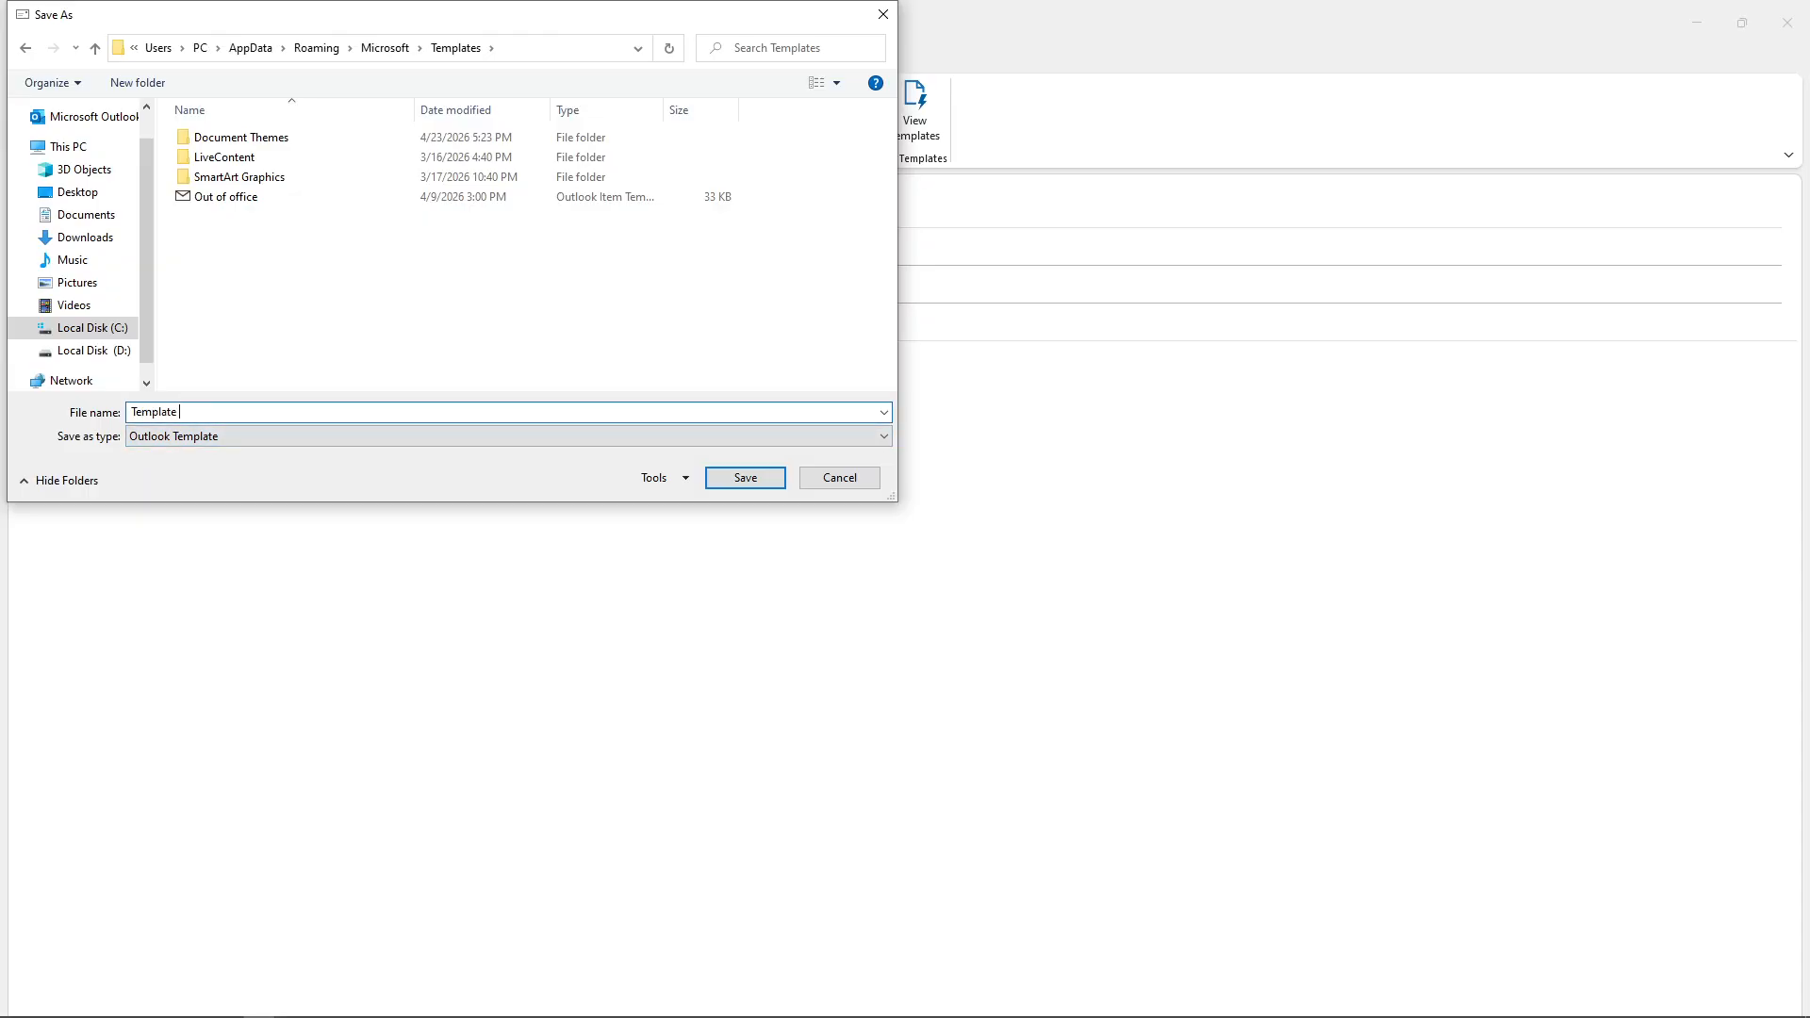
type("e by tutorials lab")
left_click(746, 477)
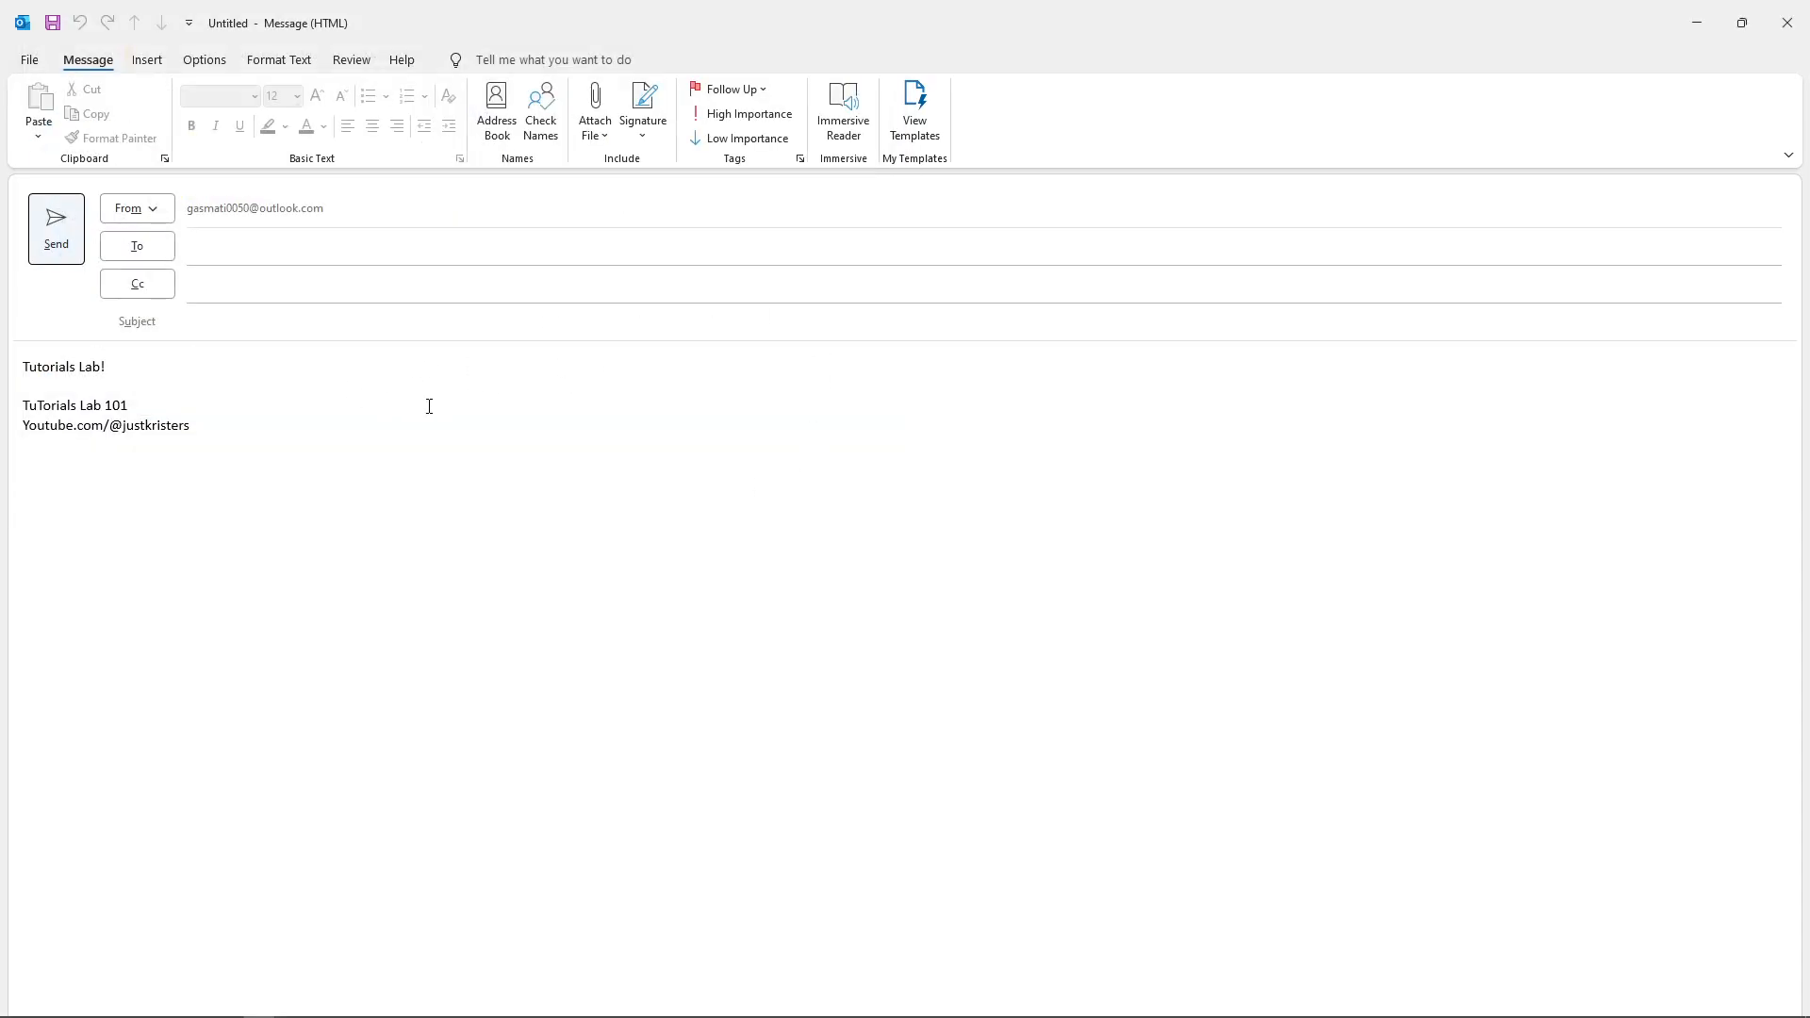
left_click(1697, 38)
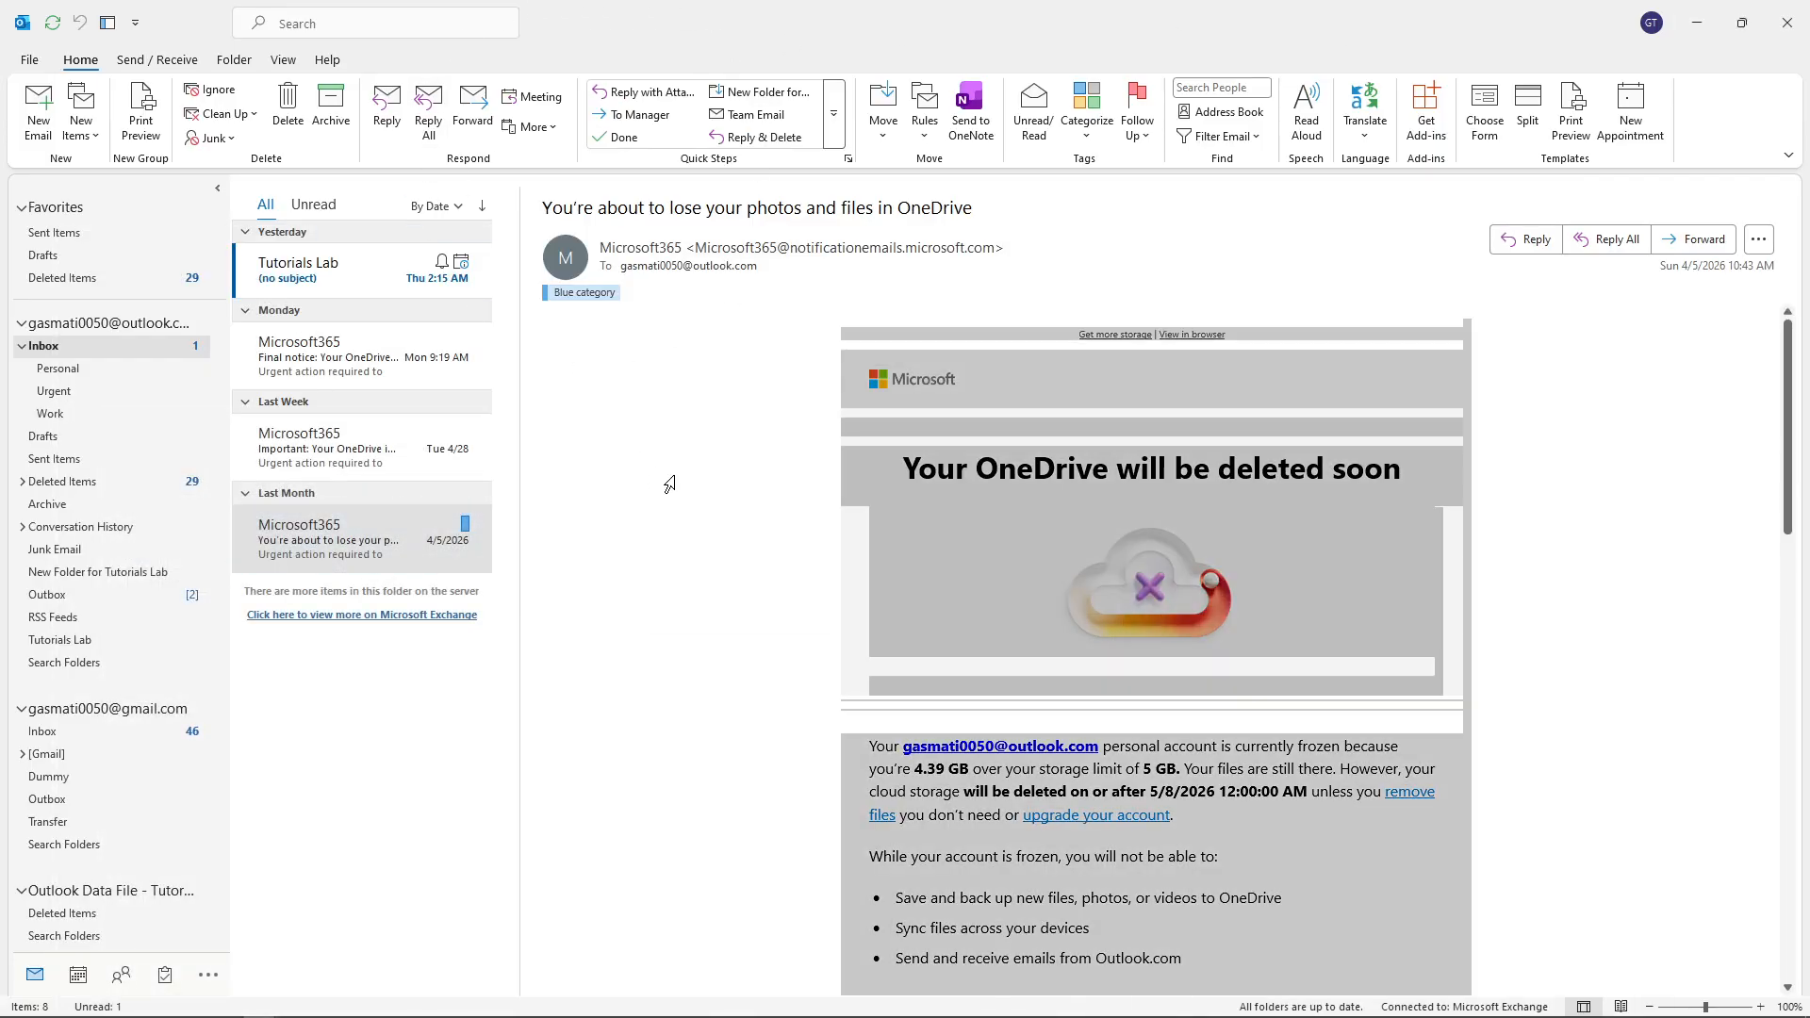
Start a new blank rule in Rules and Alerts that applies to messages received.
left_click(927, 121)
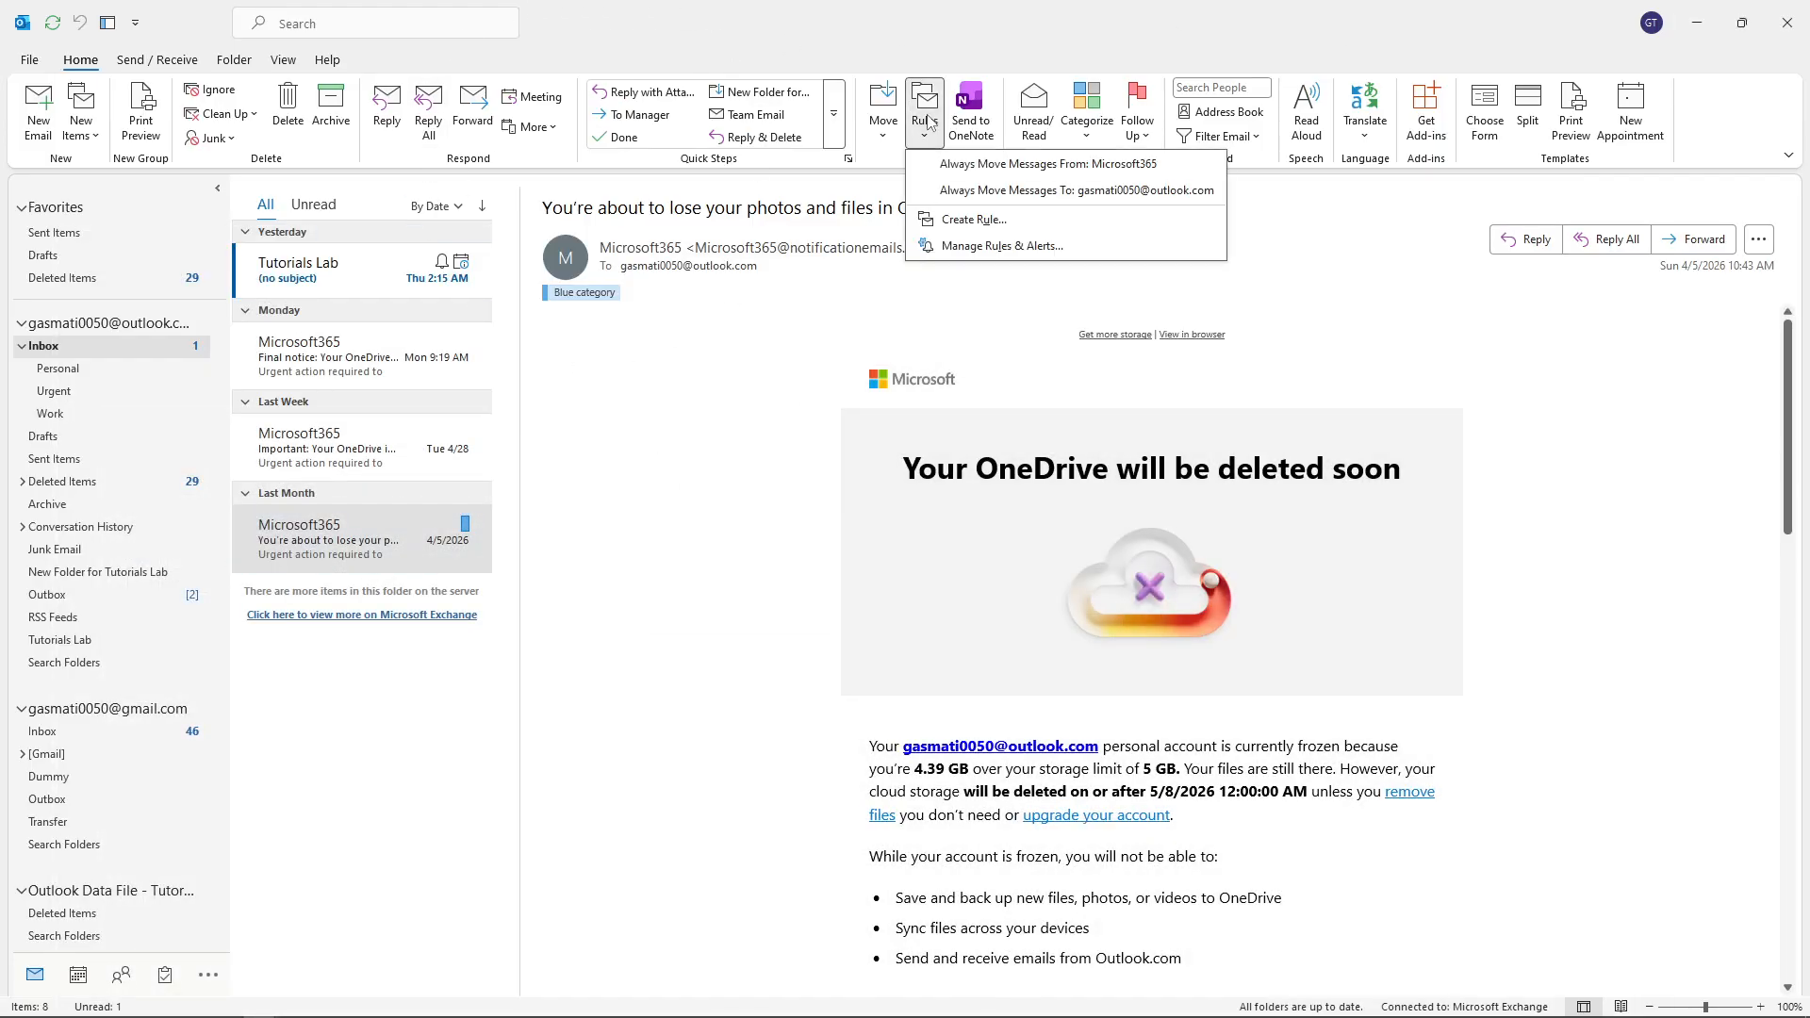
left_click(999, 249)
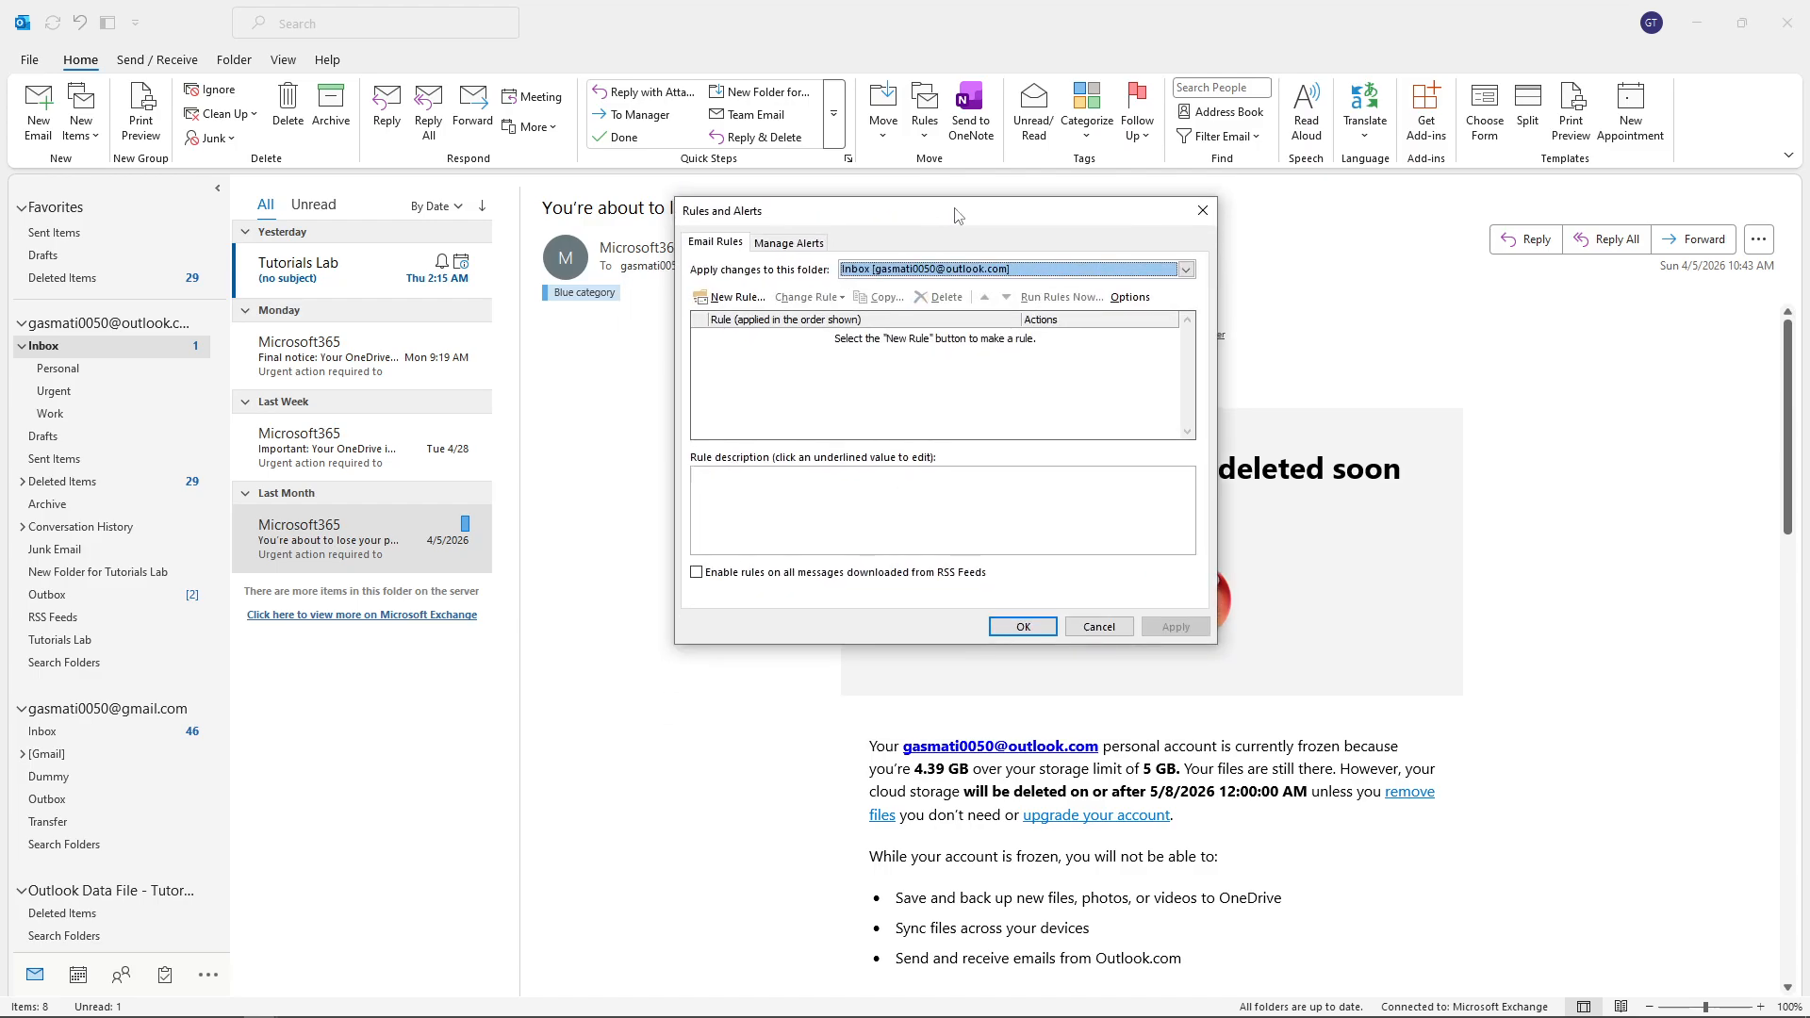
left_click(726, 298)
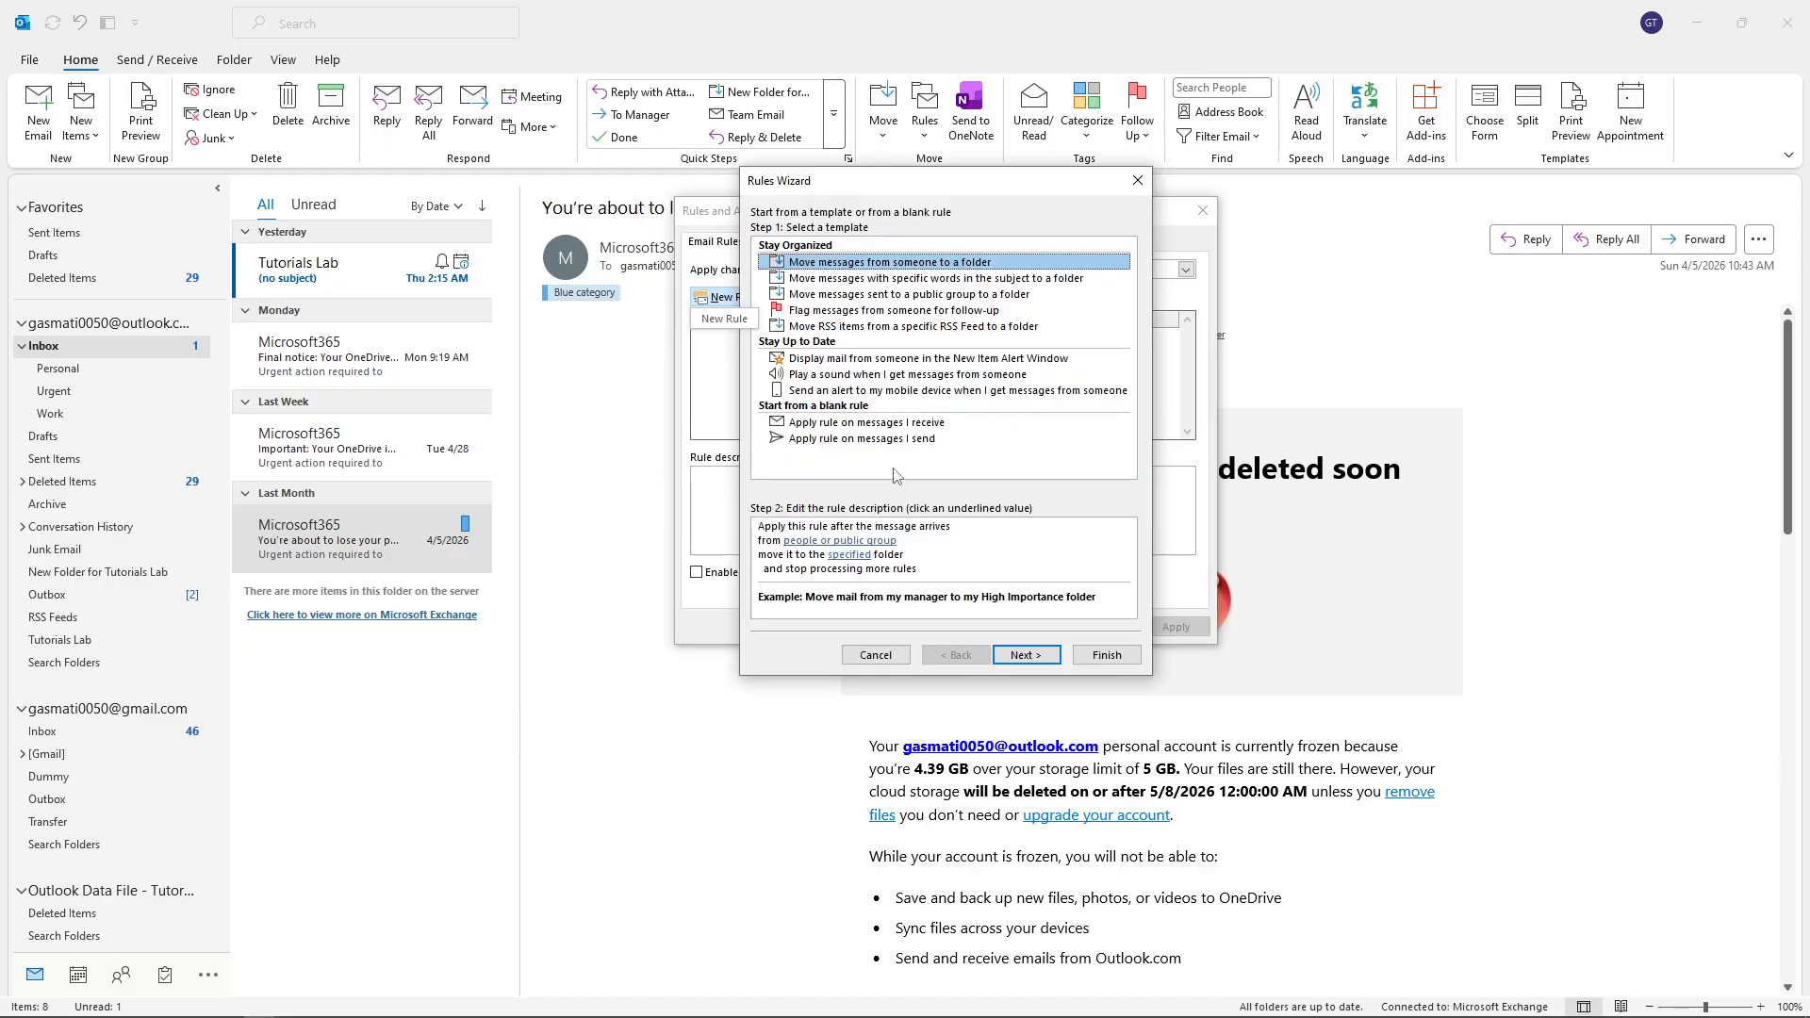
left_click(896, 426)
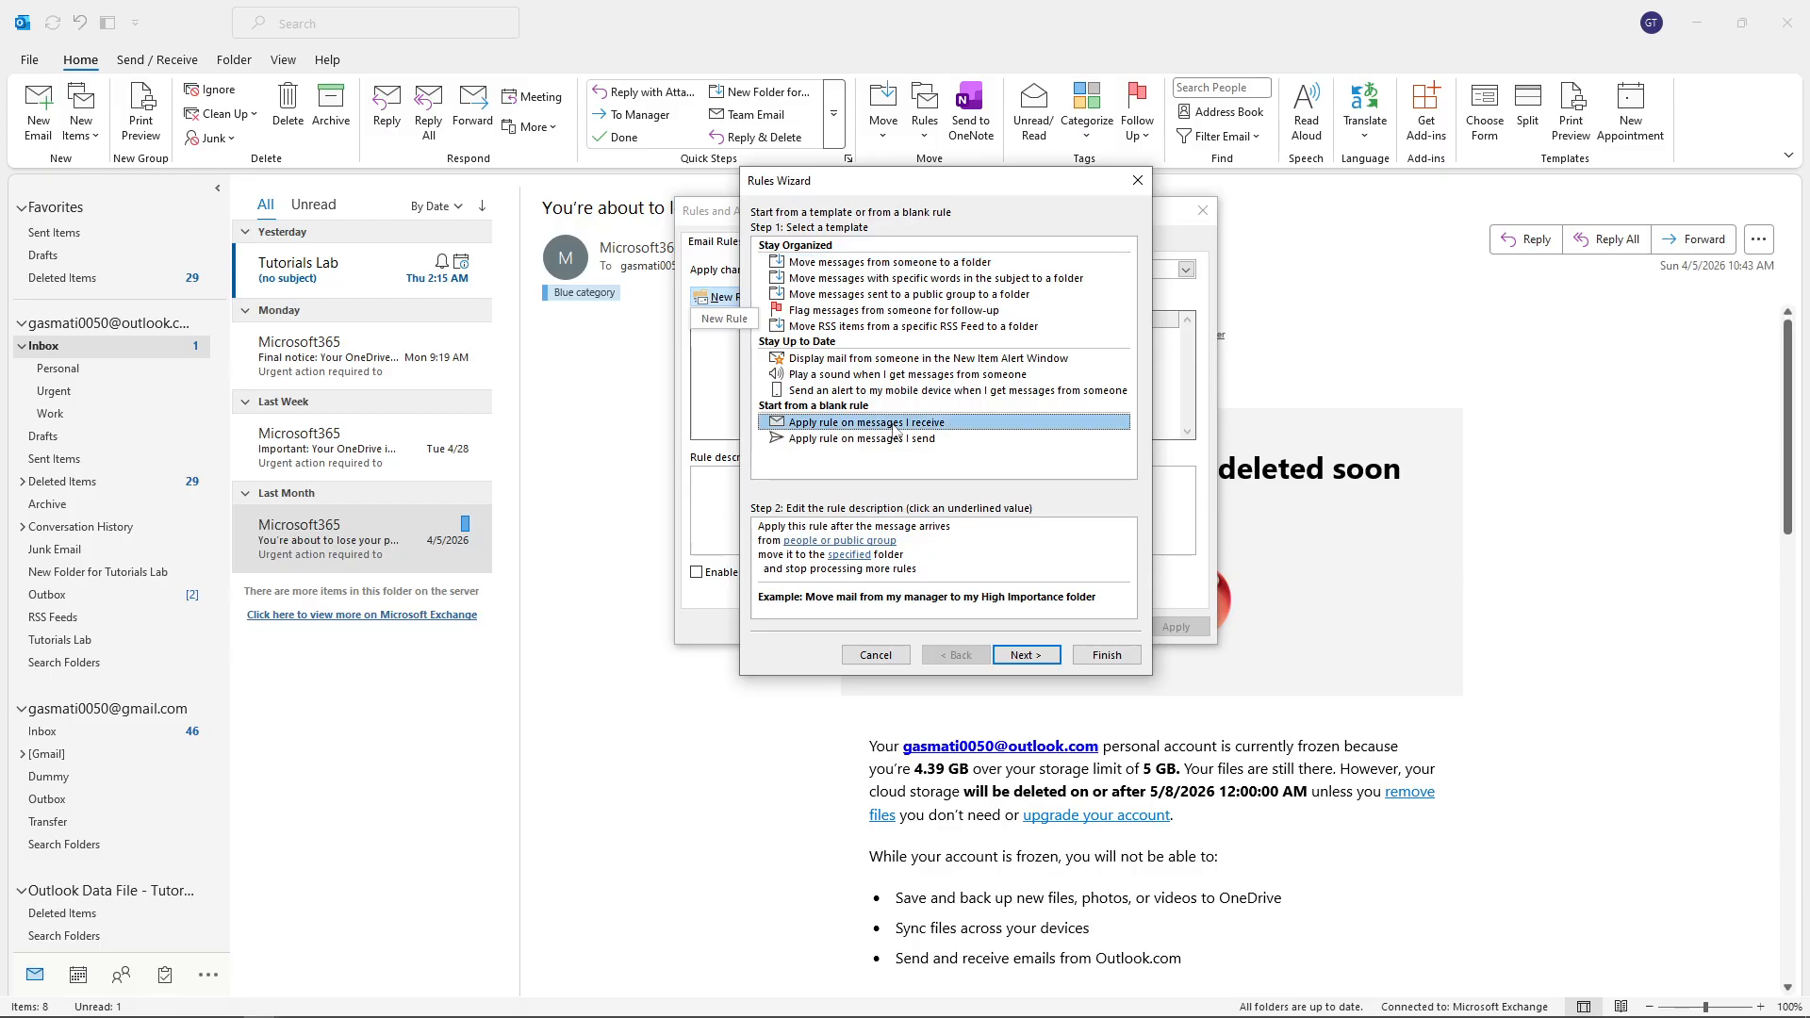
left_click(1026, 654)
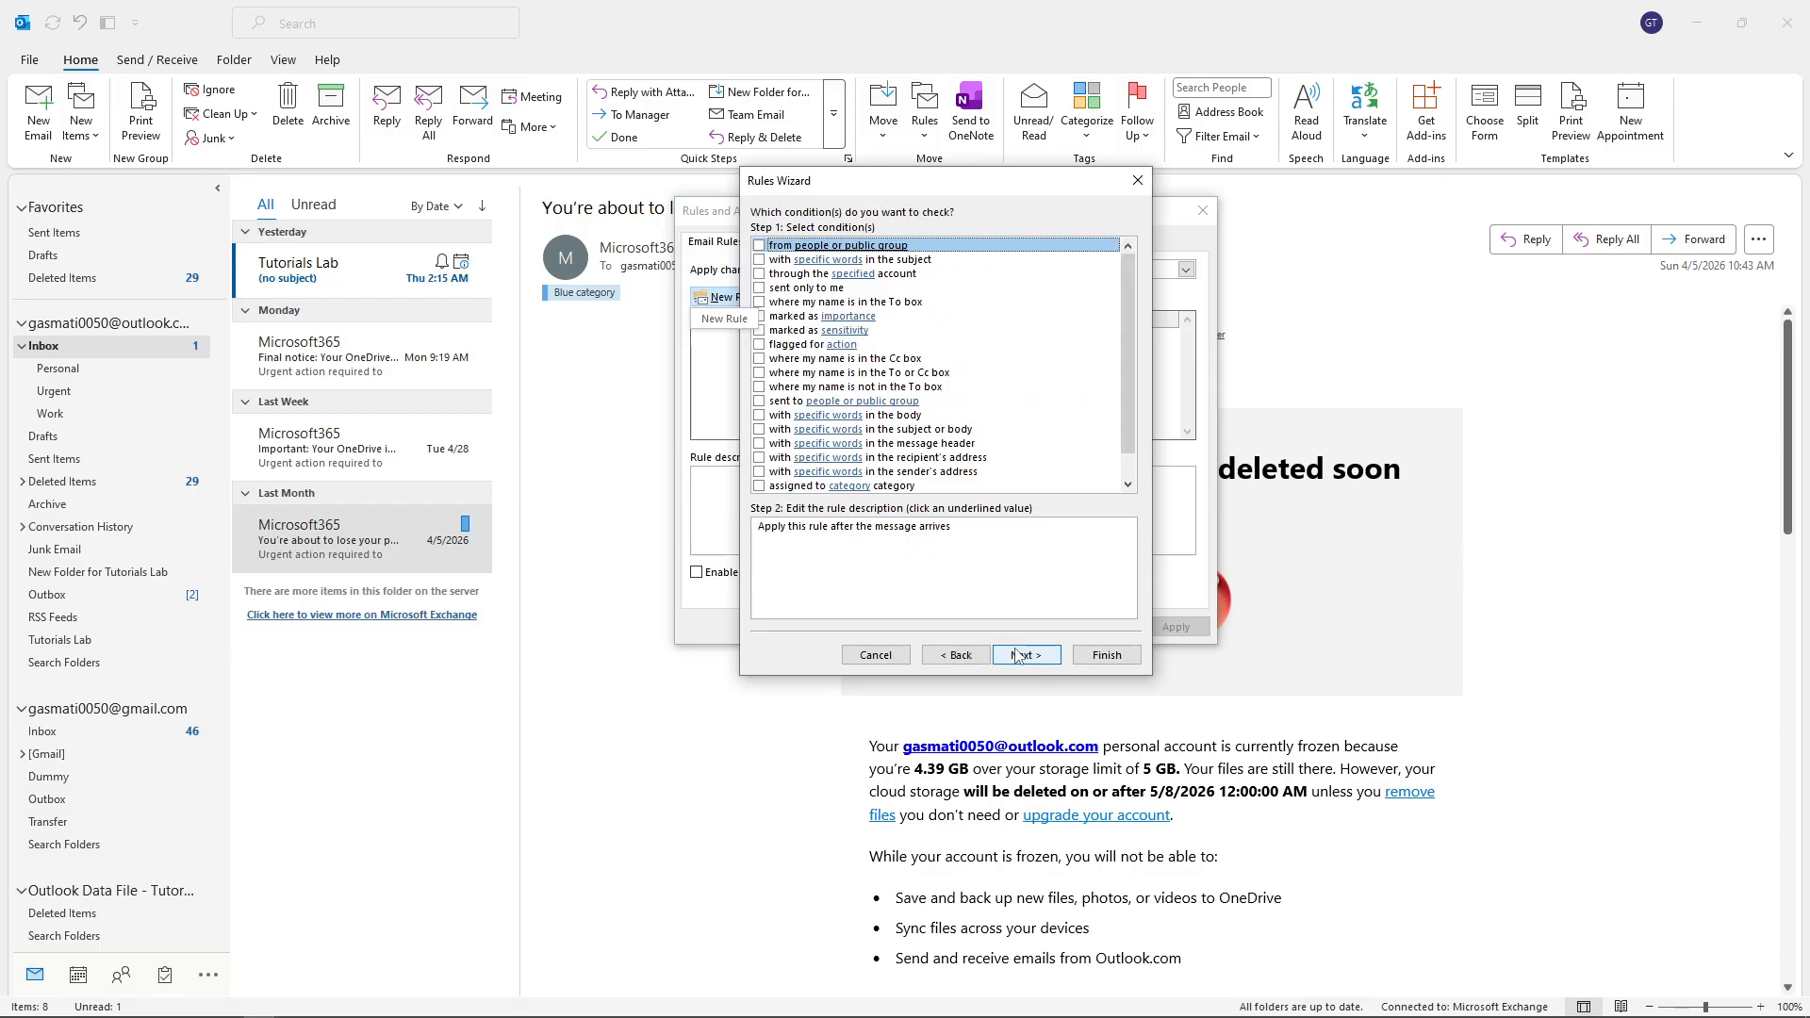
Leave all rule conditions unchecked and accept applying the rule to every received message.
left_click(922, 361)
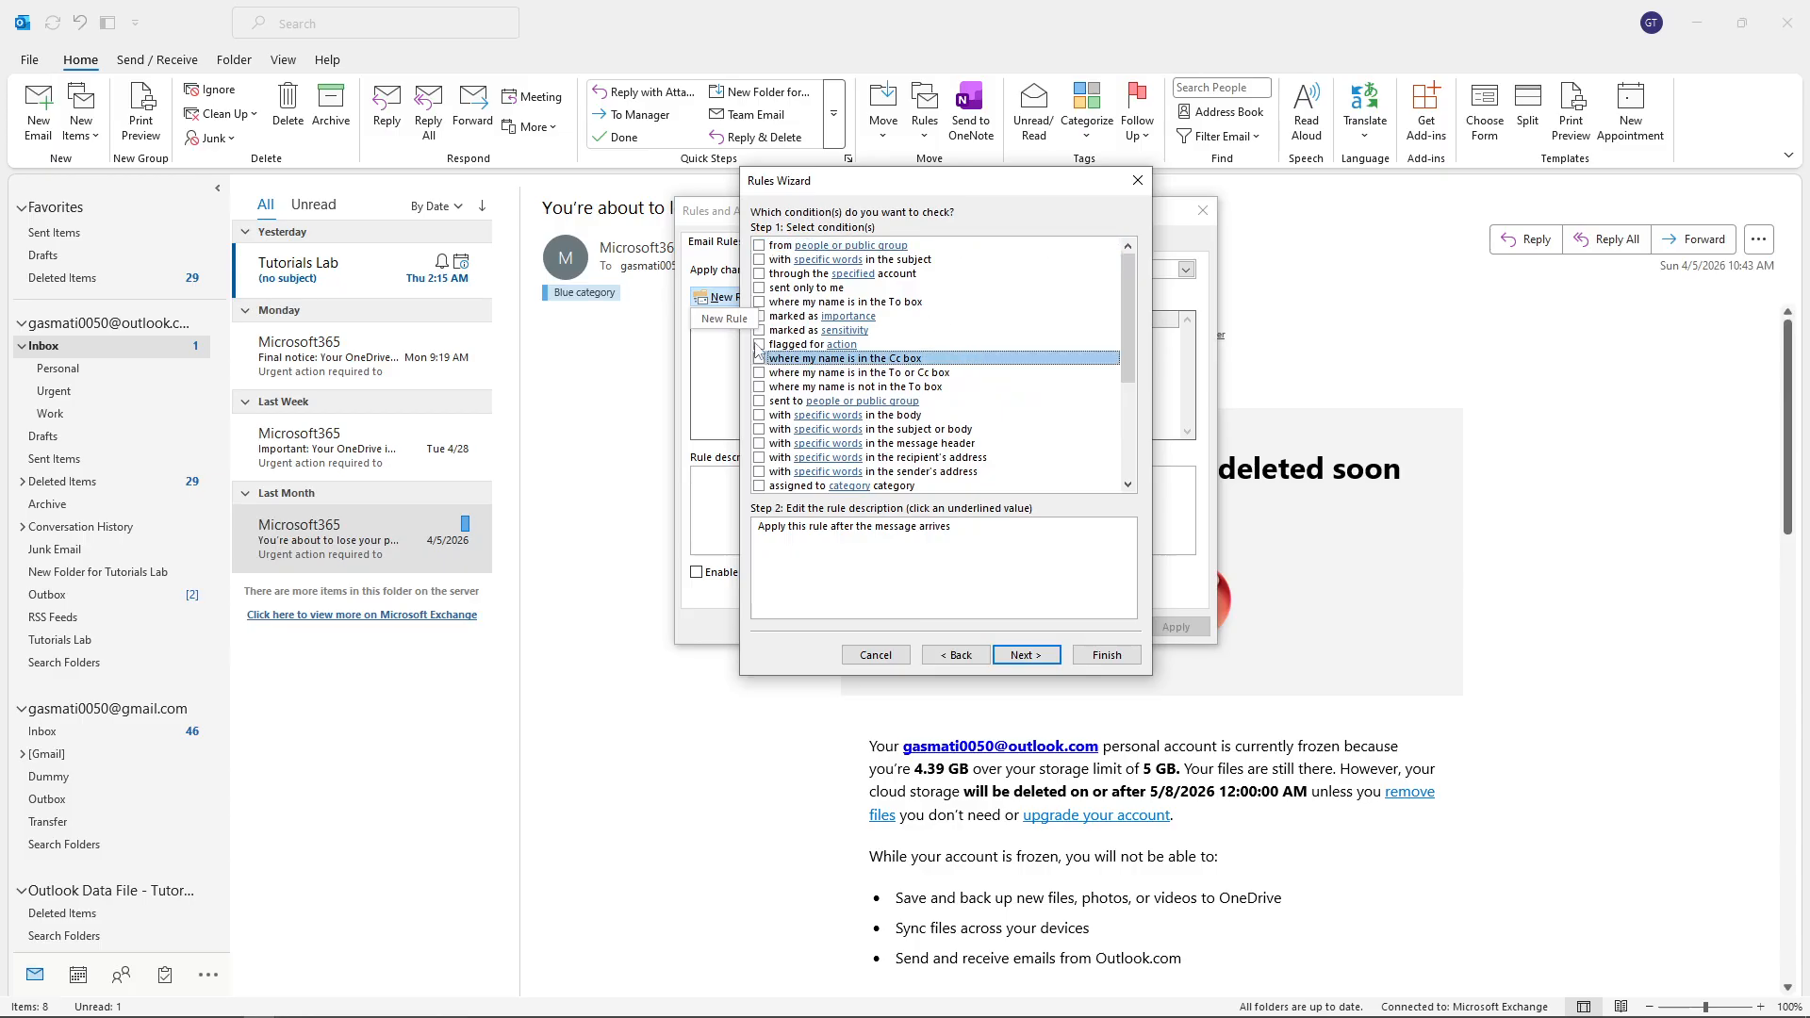
left_click(1024, 653)
left_click(997, 482)
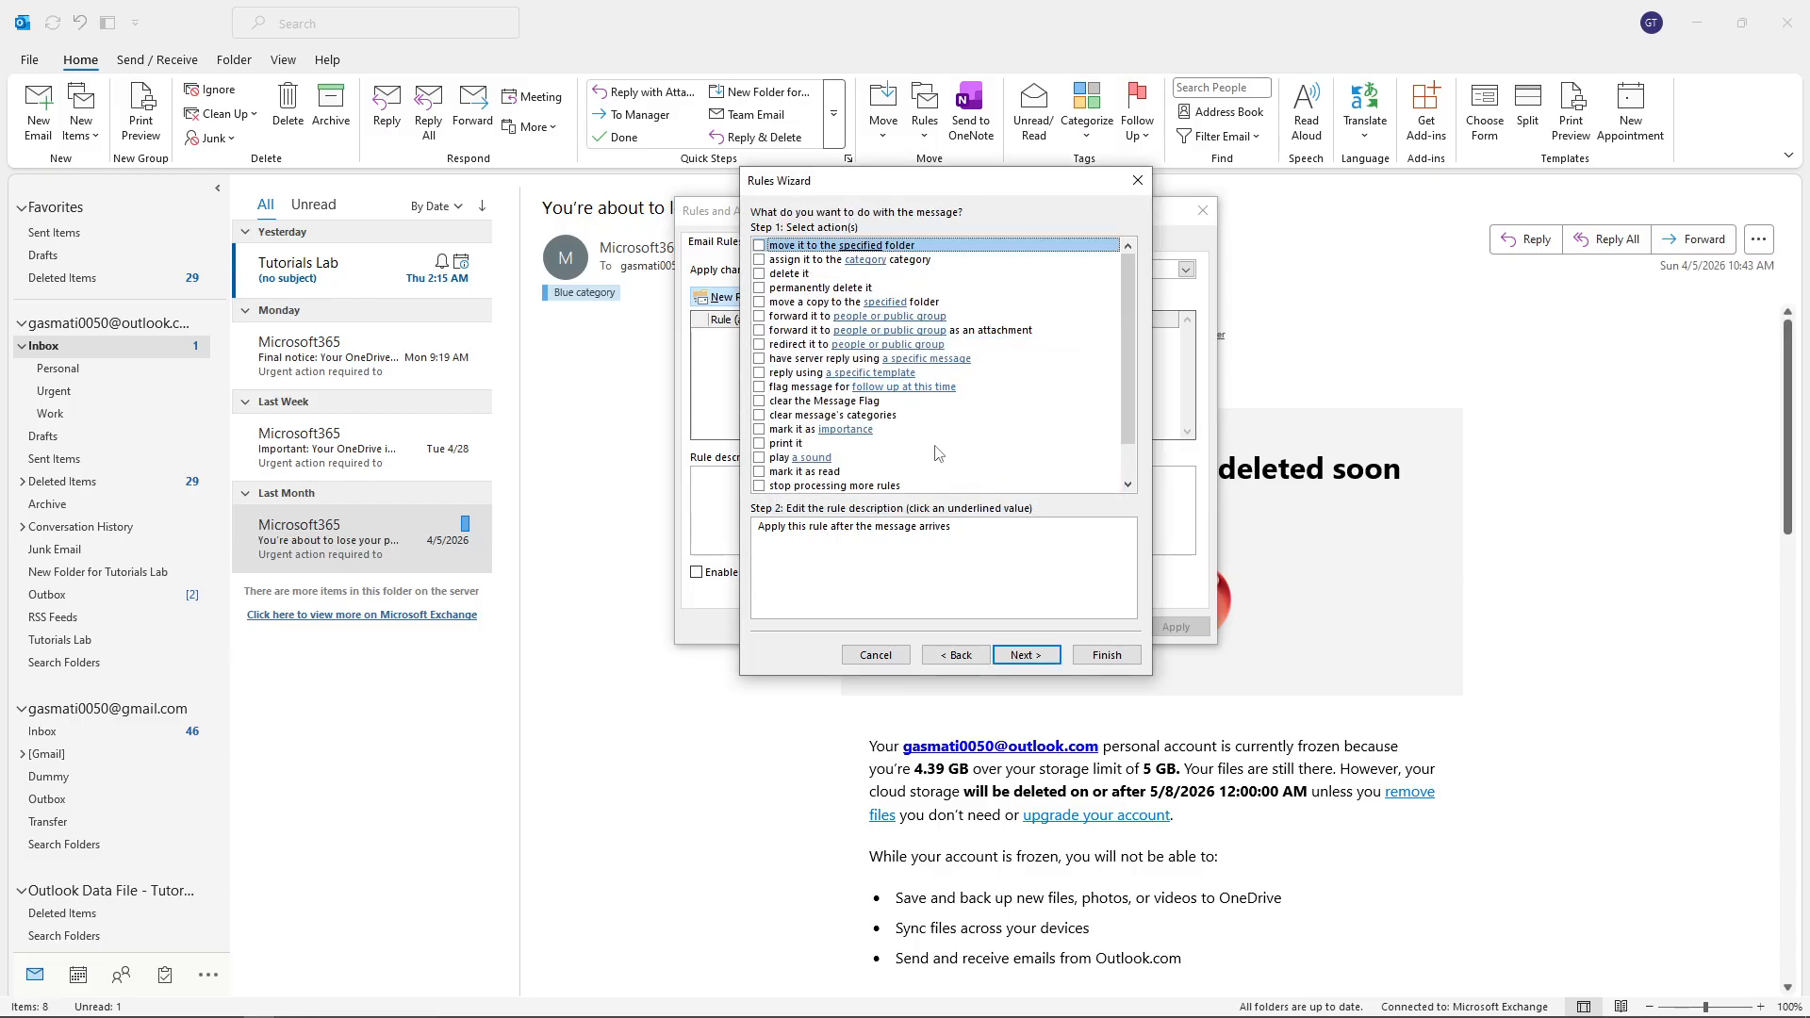
Enable the rule action "reply using a specific template".
scroll(945, 453, "down", 1)
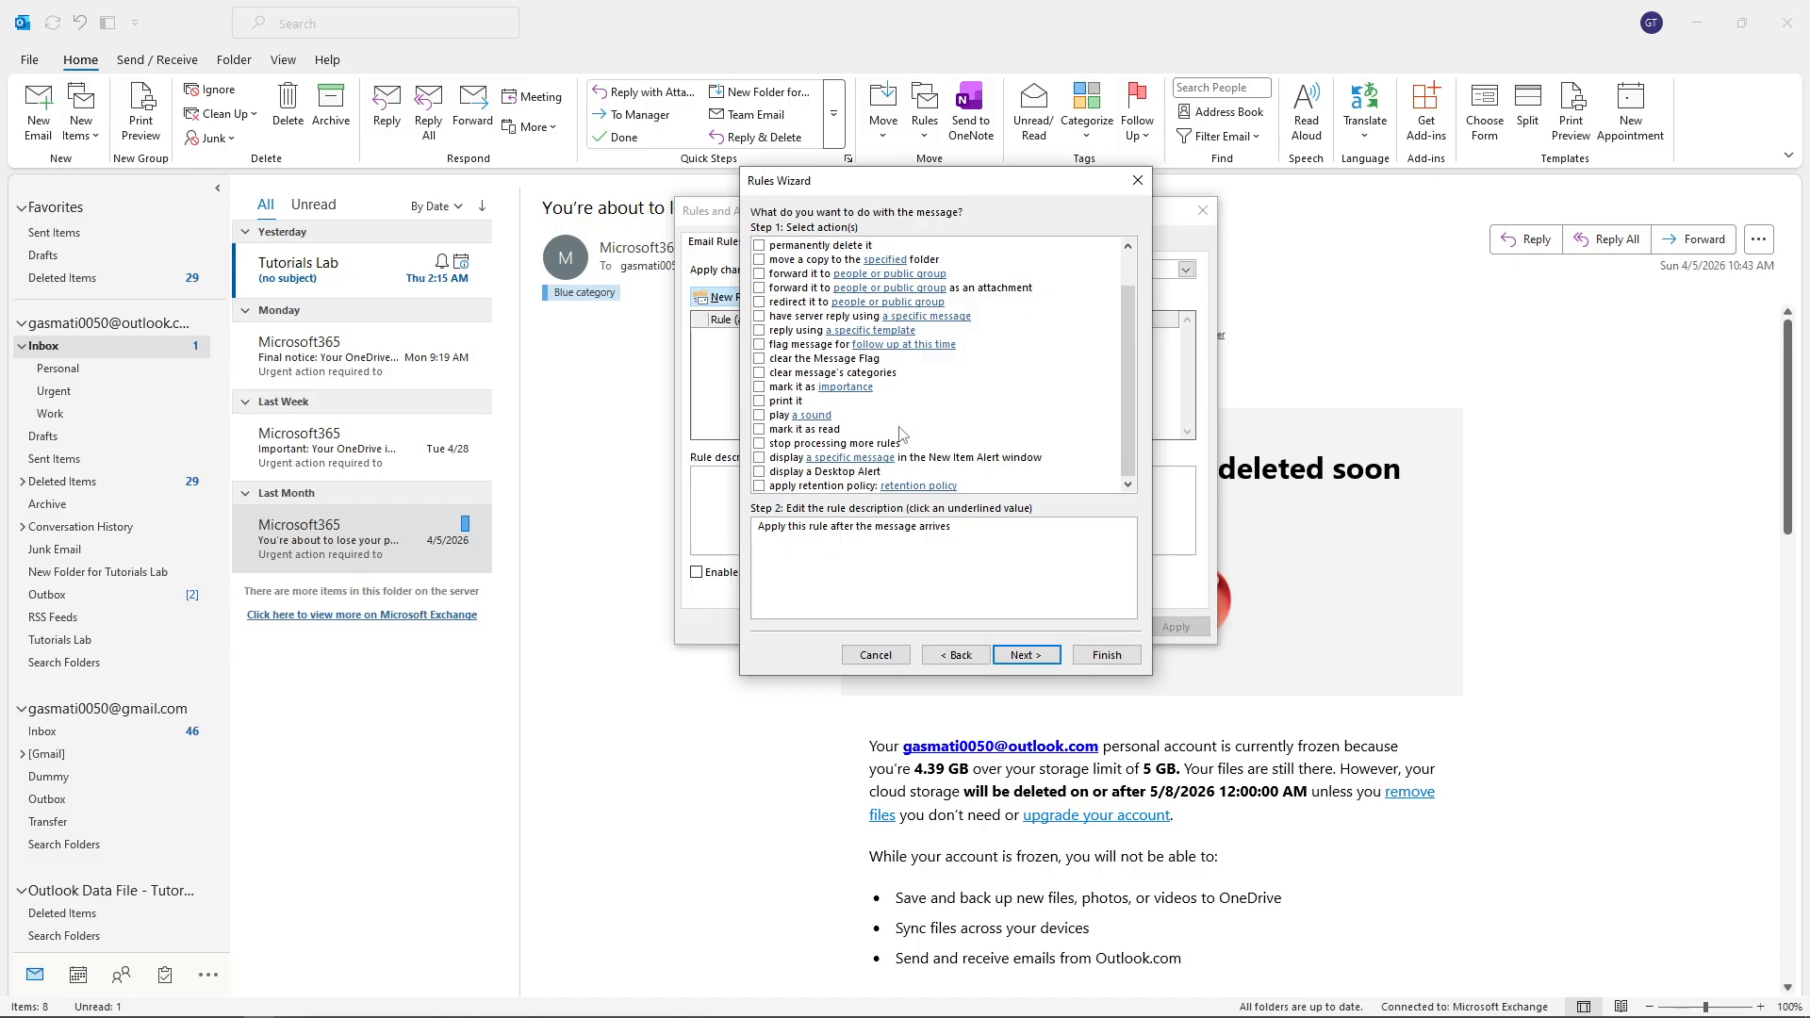
left_click(790, 373)
scroll(790, 377, "up", 1)
scroll(790, 379, "down", 1)
scroll(792, 410, "up", 1)
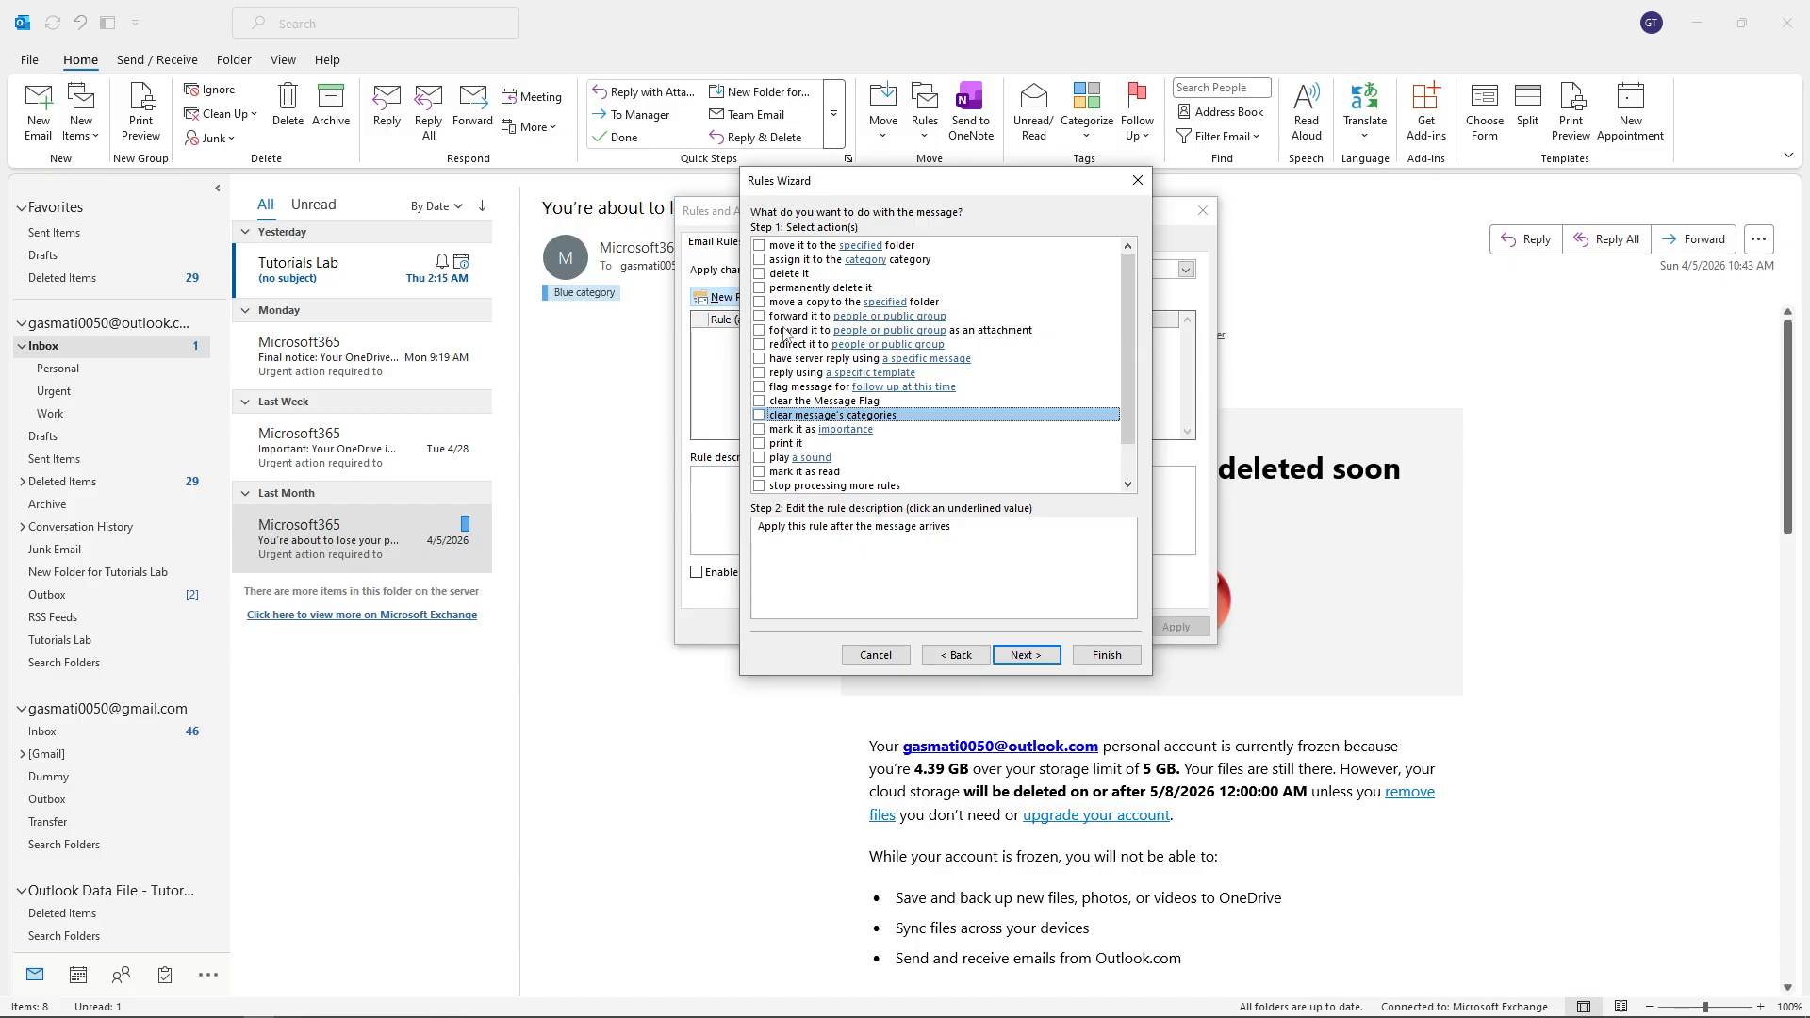
left_click(758, 375)
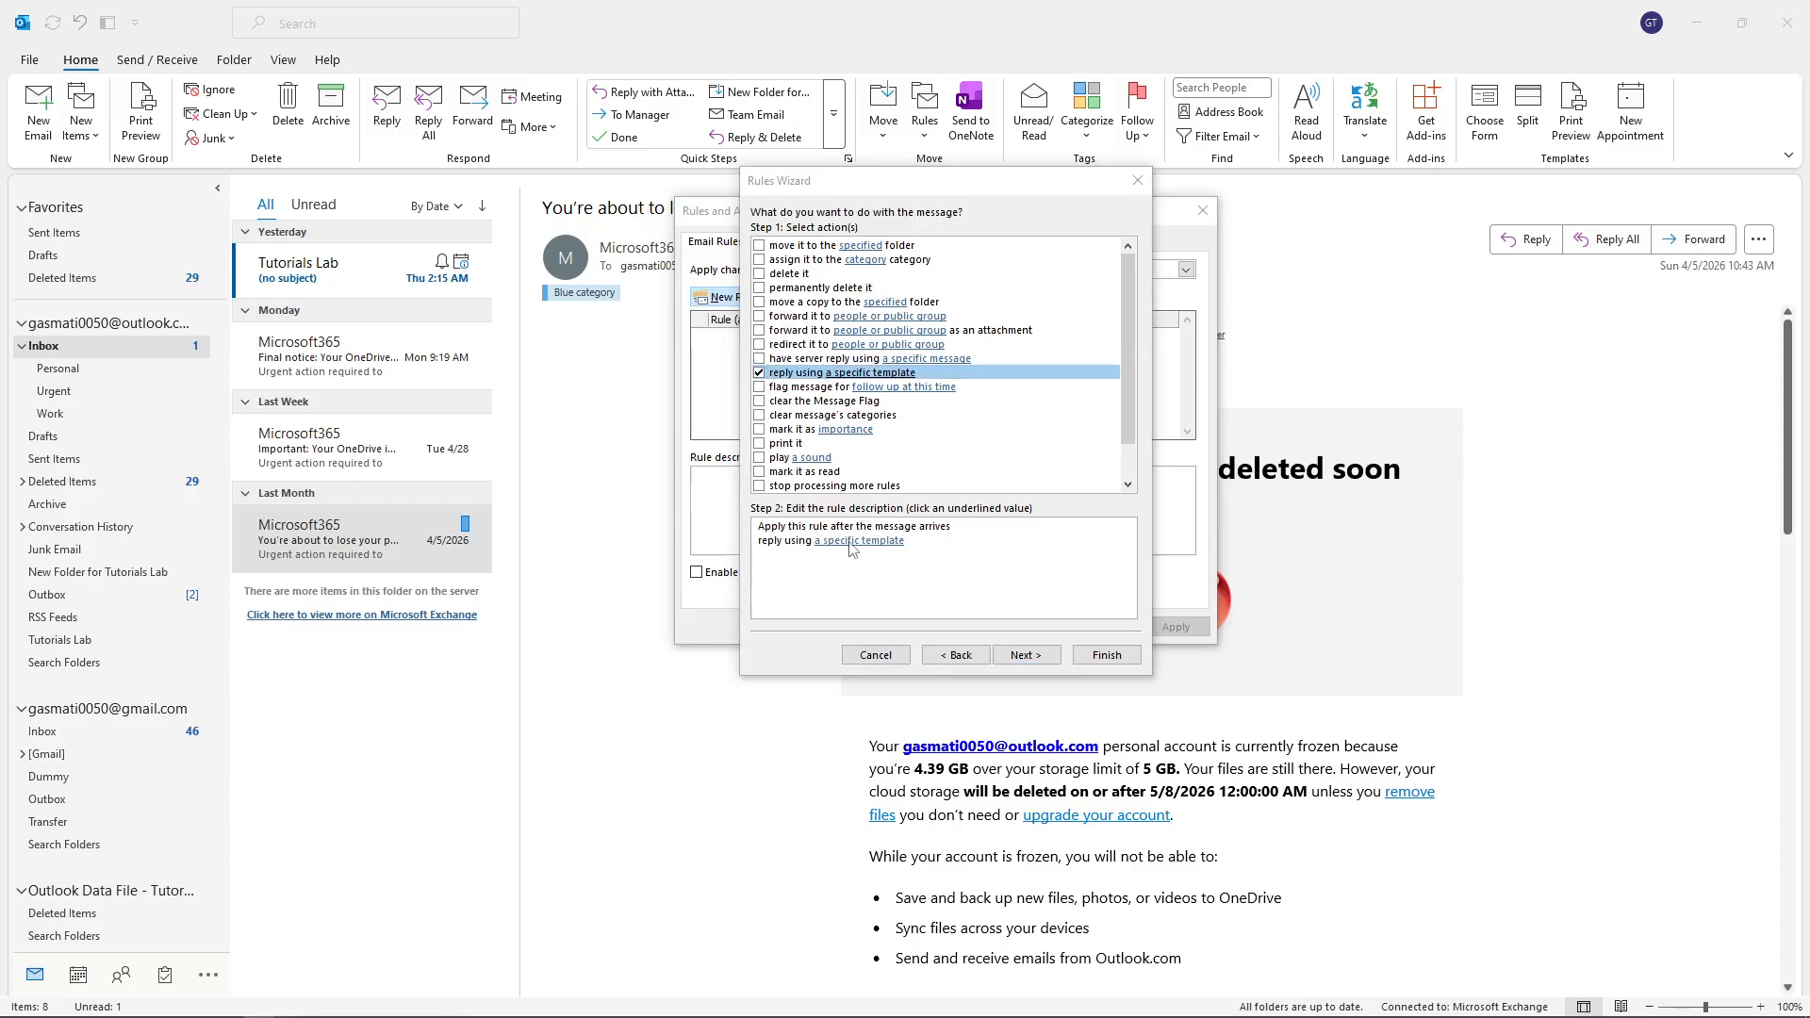
Choose the "Out of office" template from User Templates in File System as the rule's reply template.
left_click(854, 543)
left_click(995, 294)
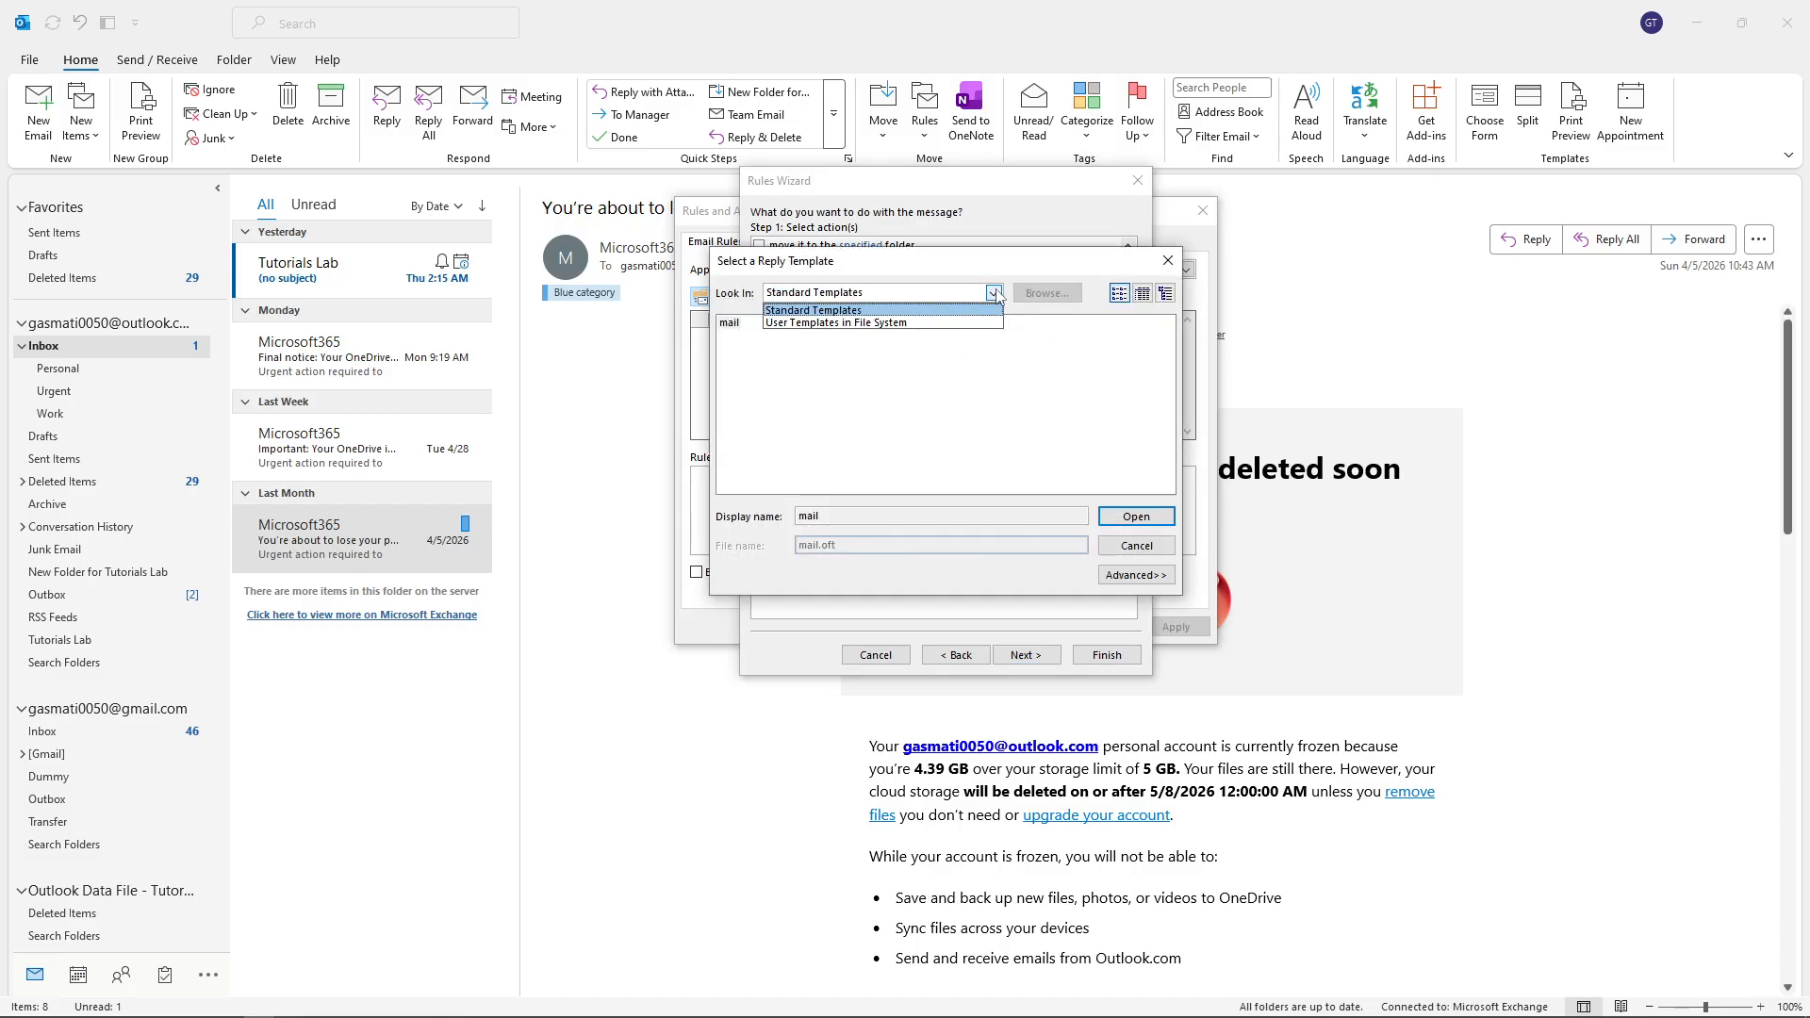
left_click(884, 324)
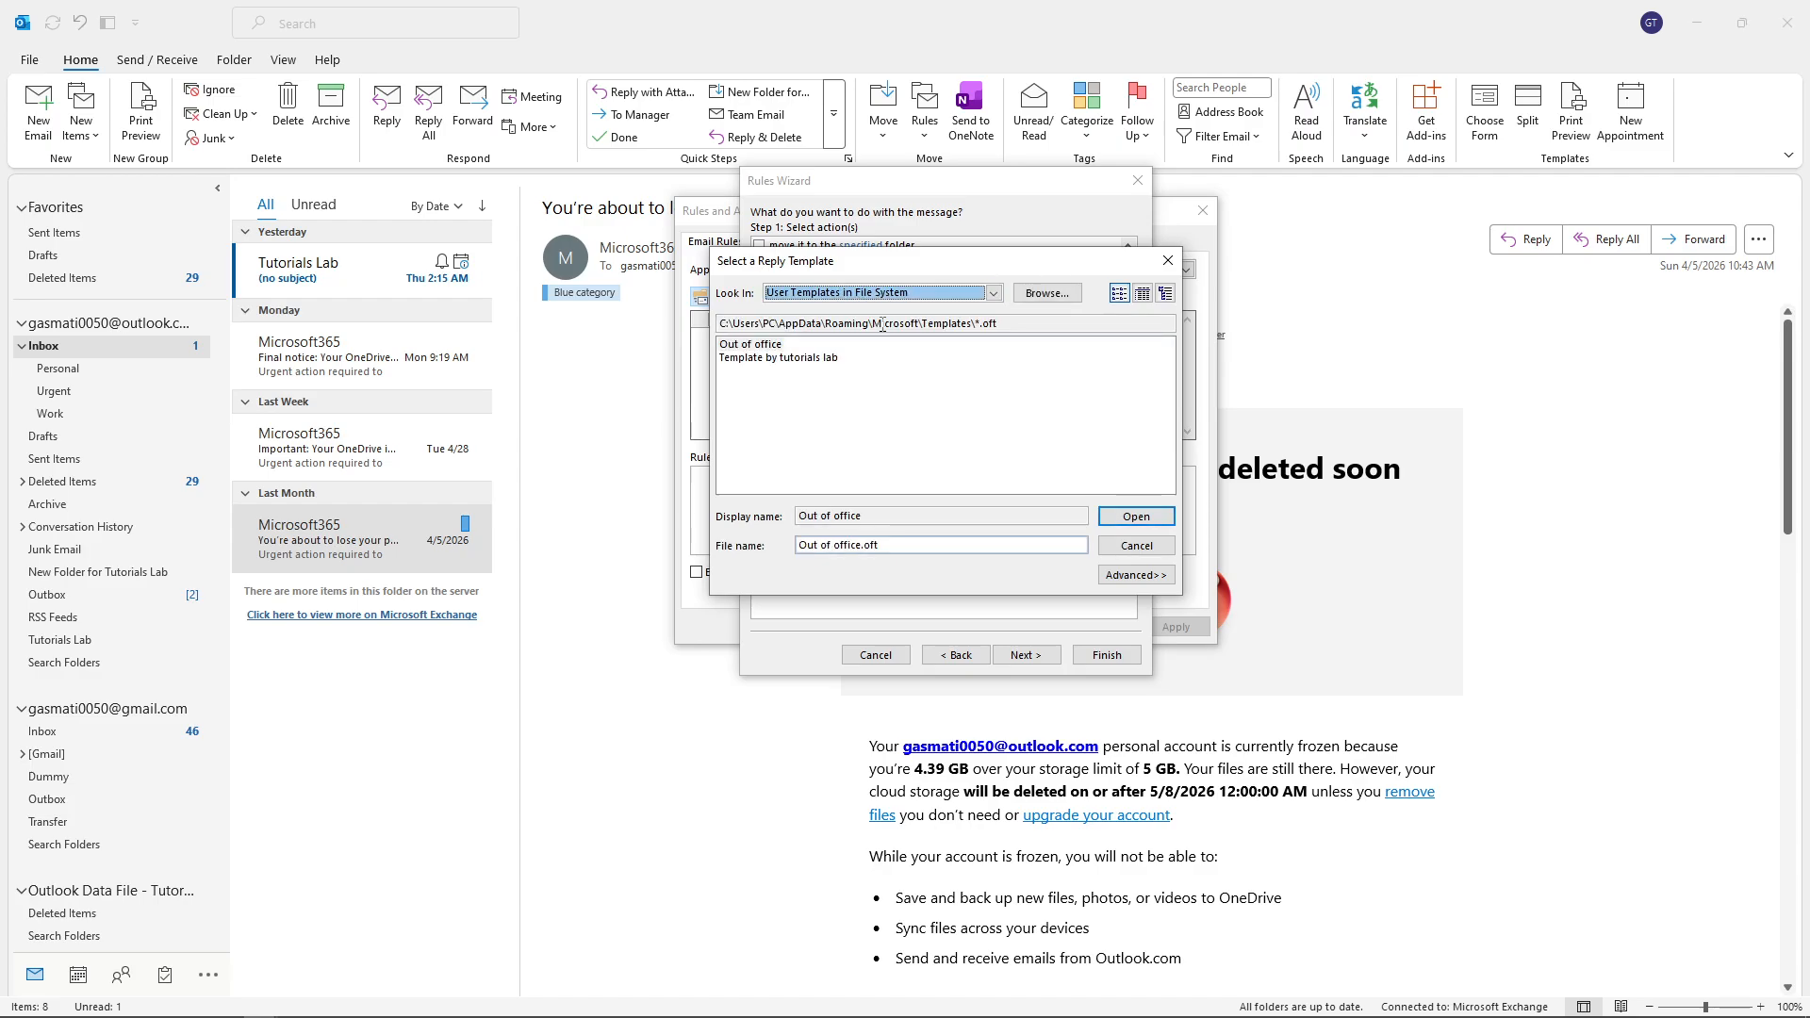
left_click(829, 357)
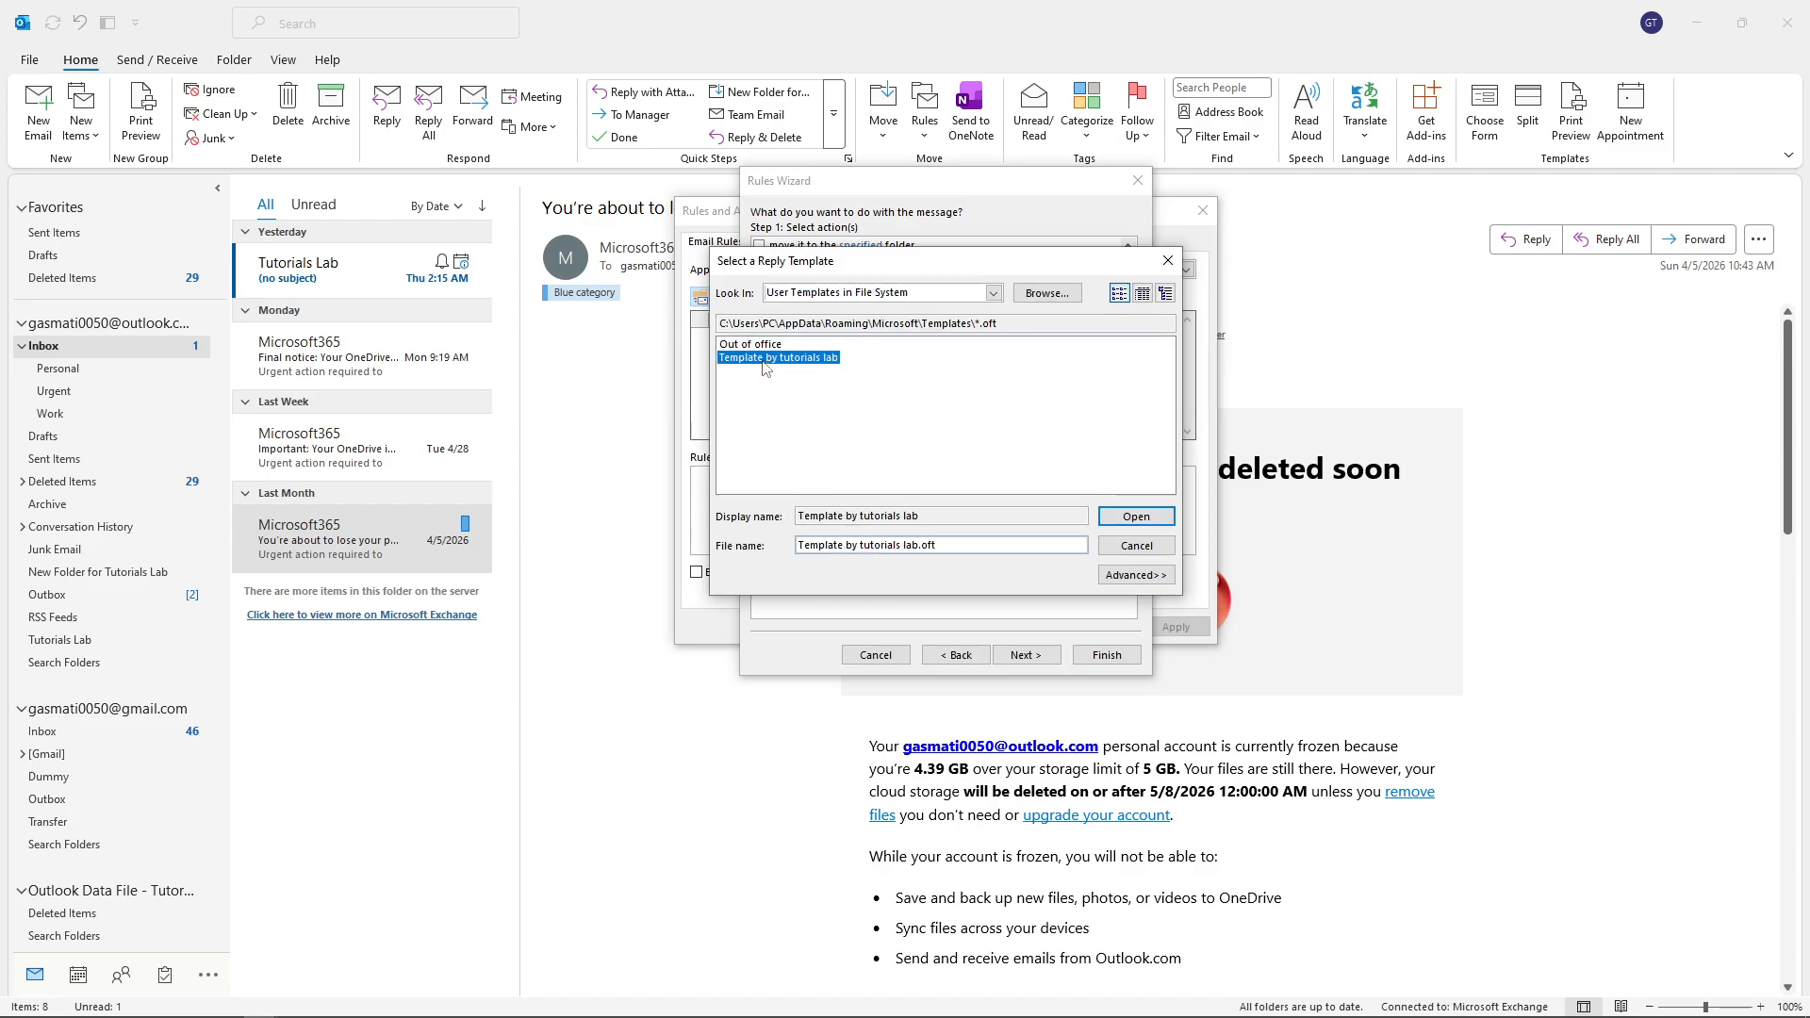
left_click(769, 347)
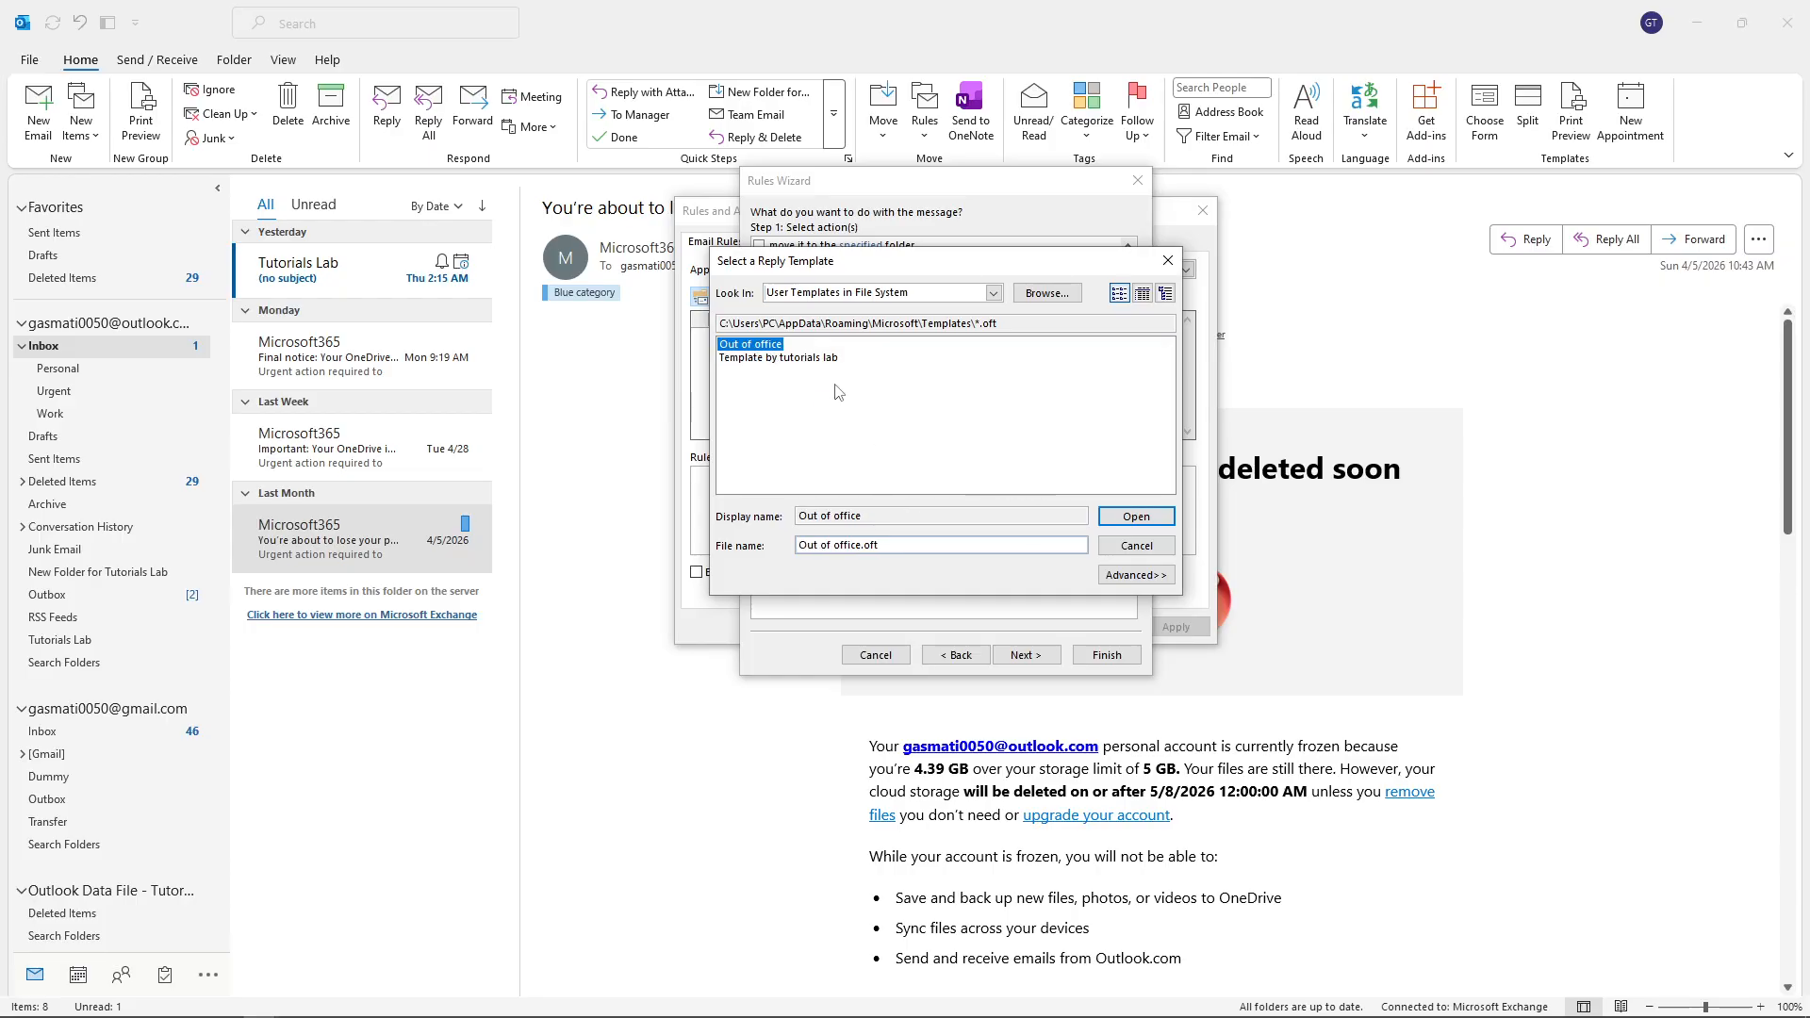
left_click(1100, 514)
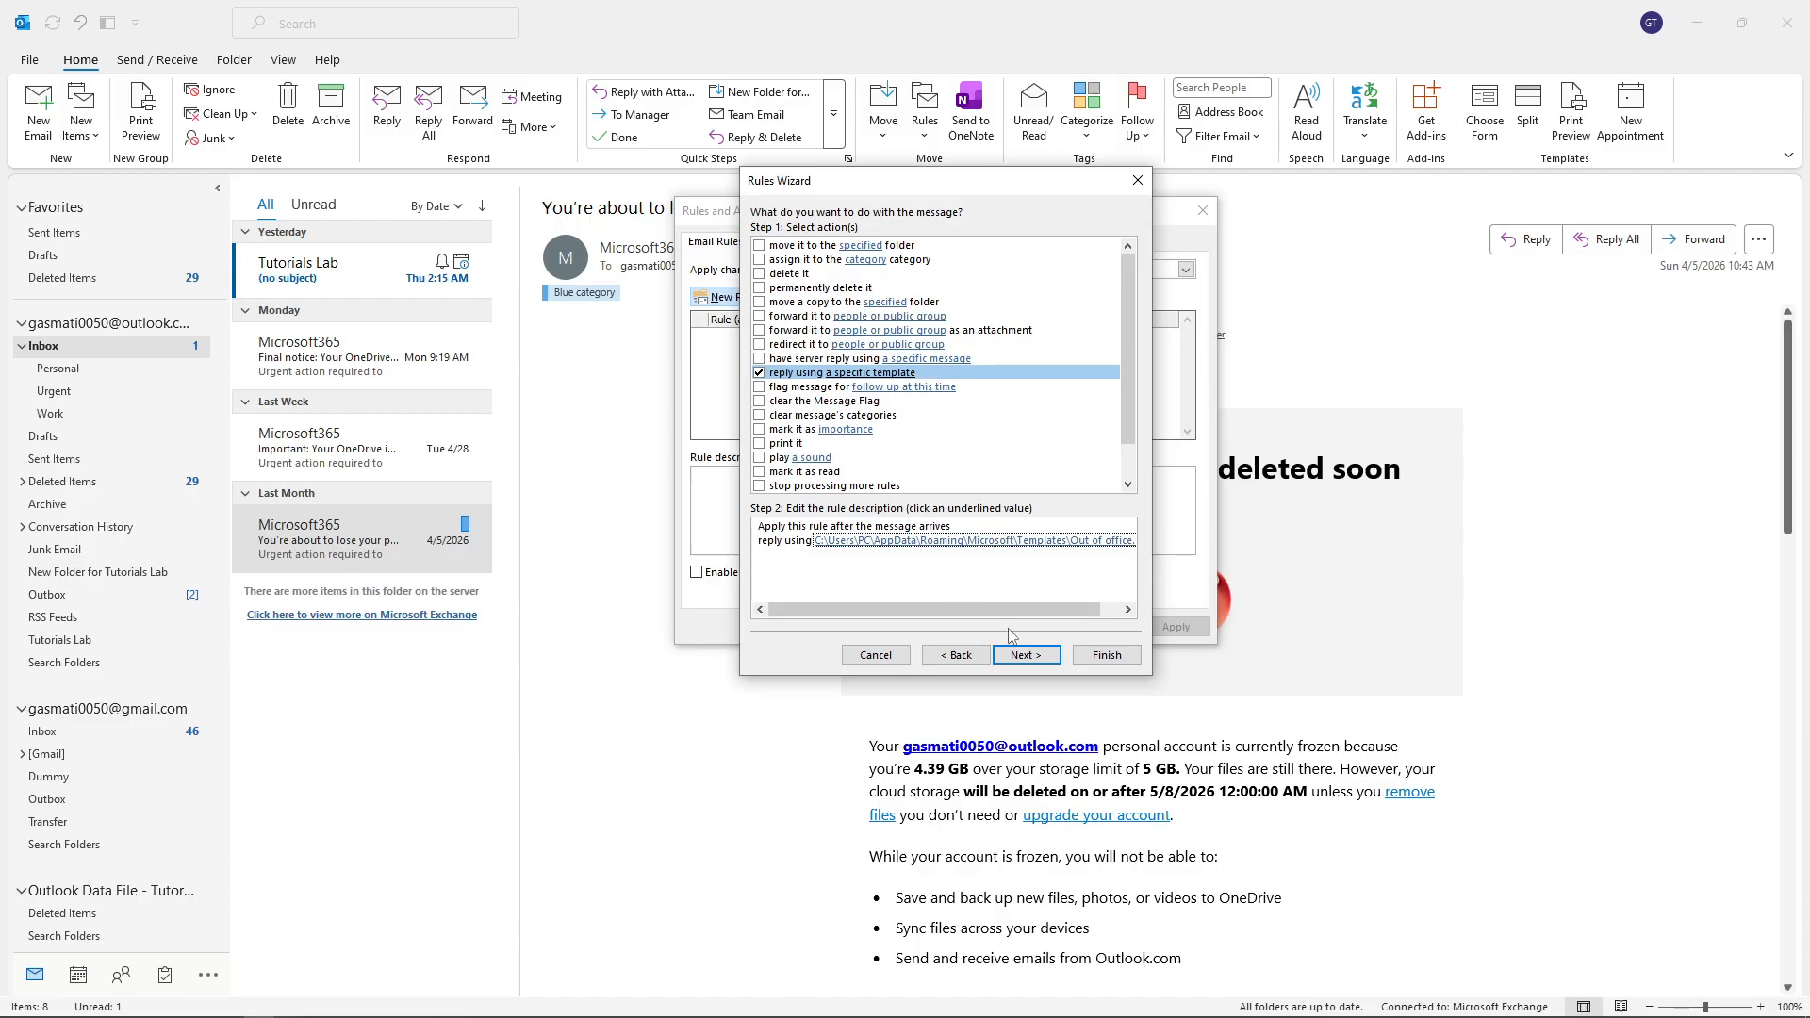
Proceed to the rule's exceptions and enable the one for specific words in the recipient's address.
left_click(1027, 657)
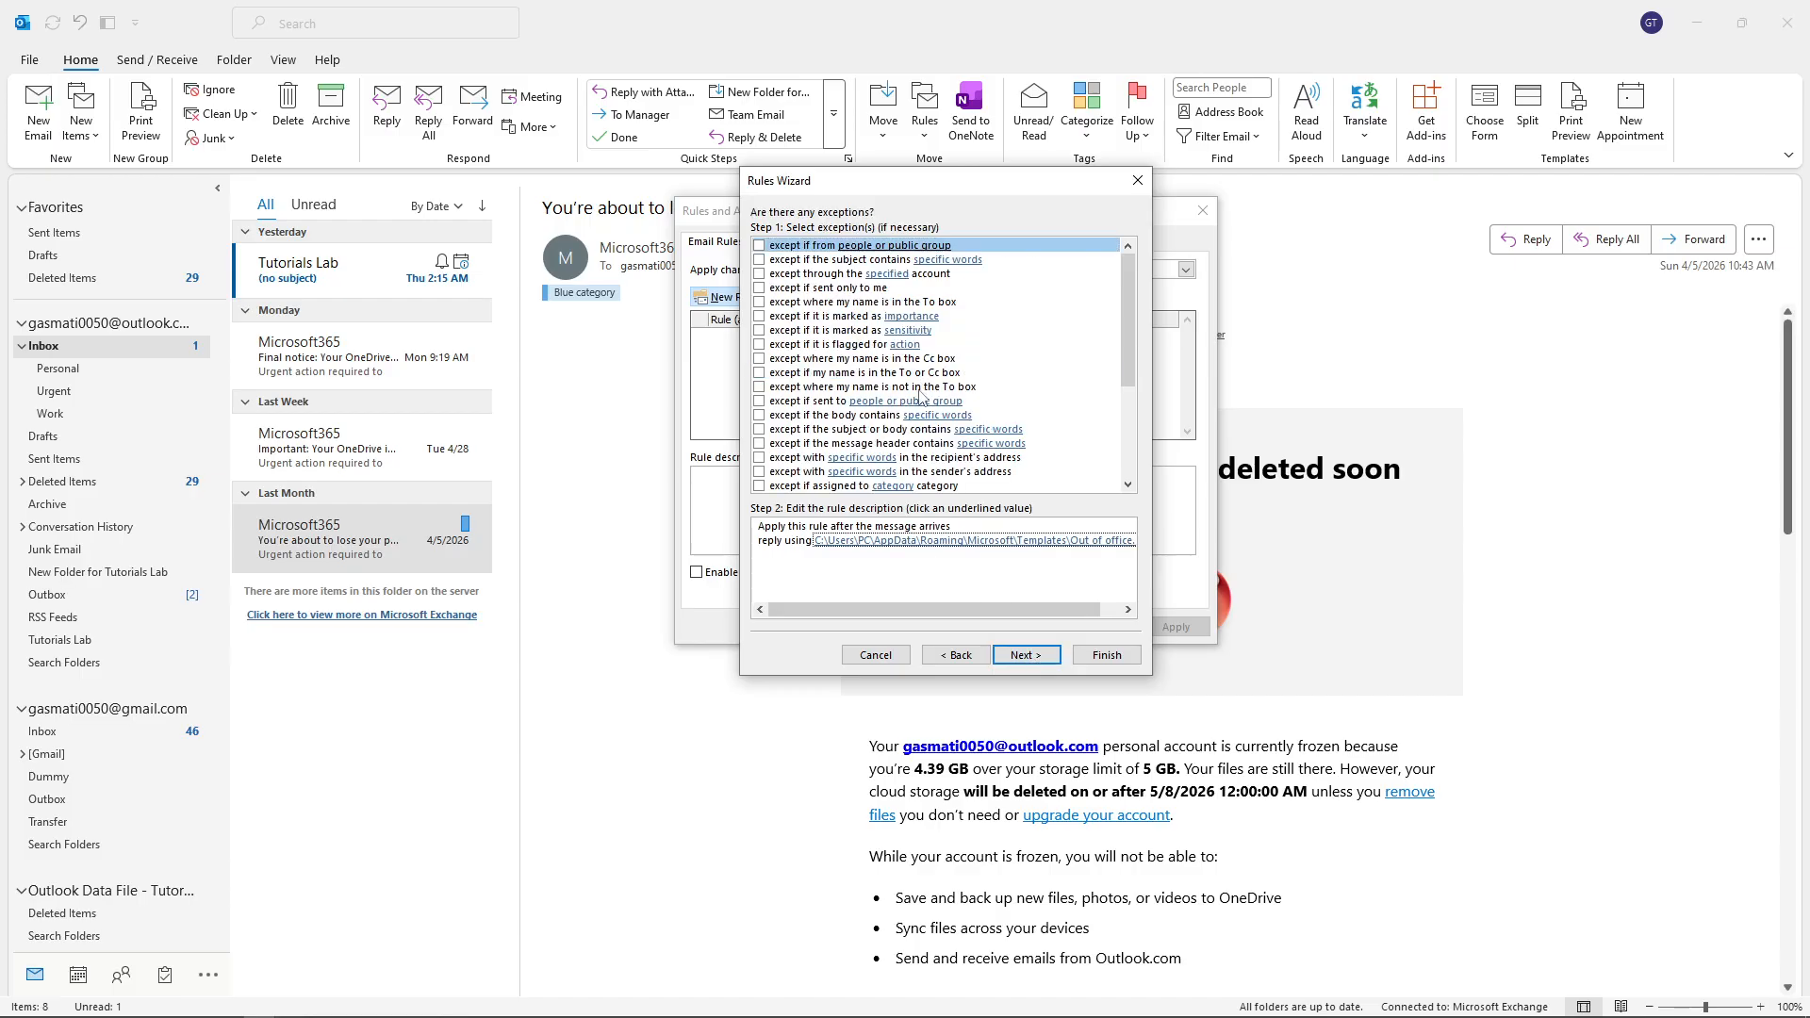
left_click(831, 373)
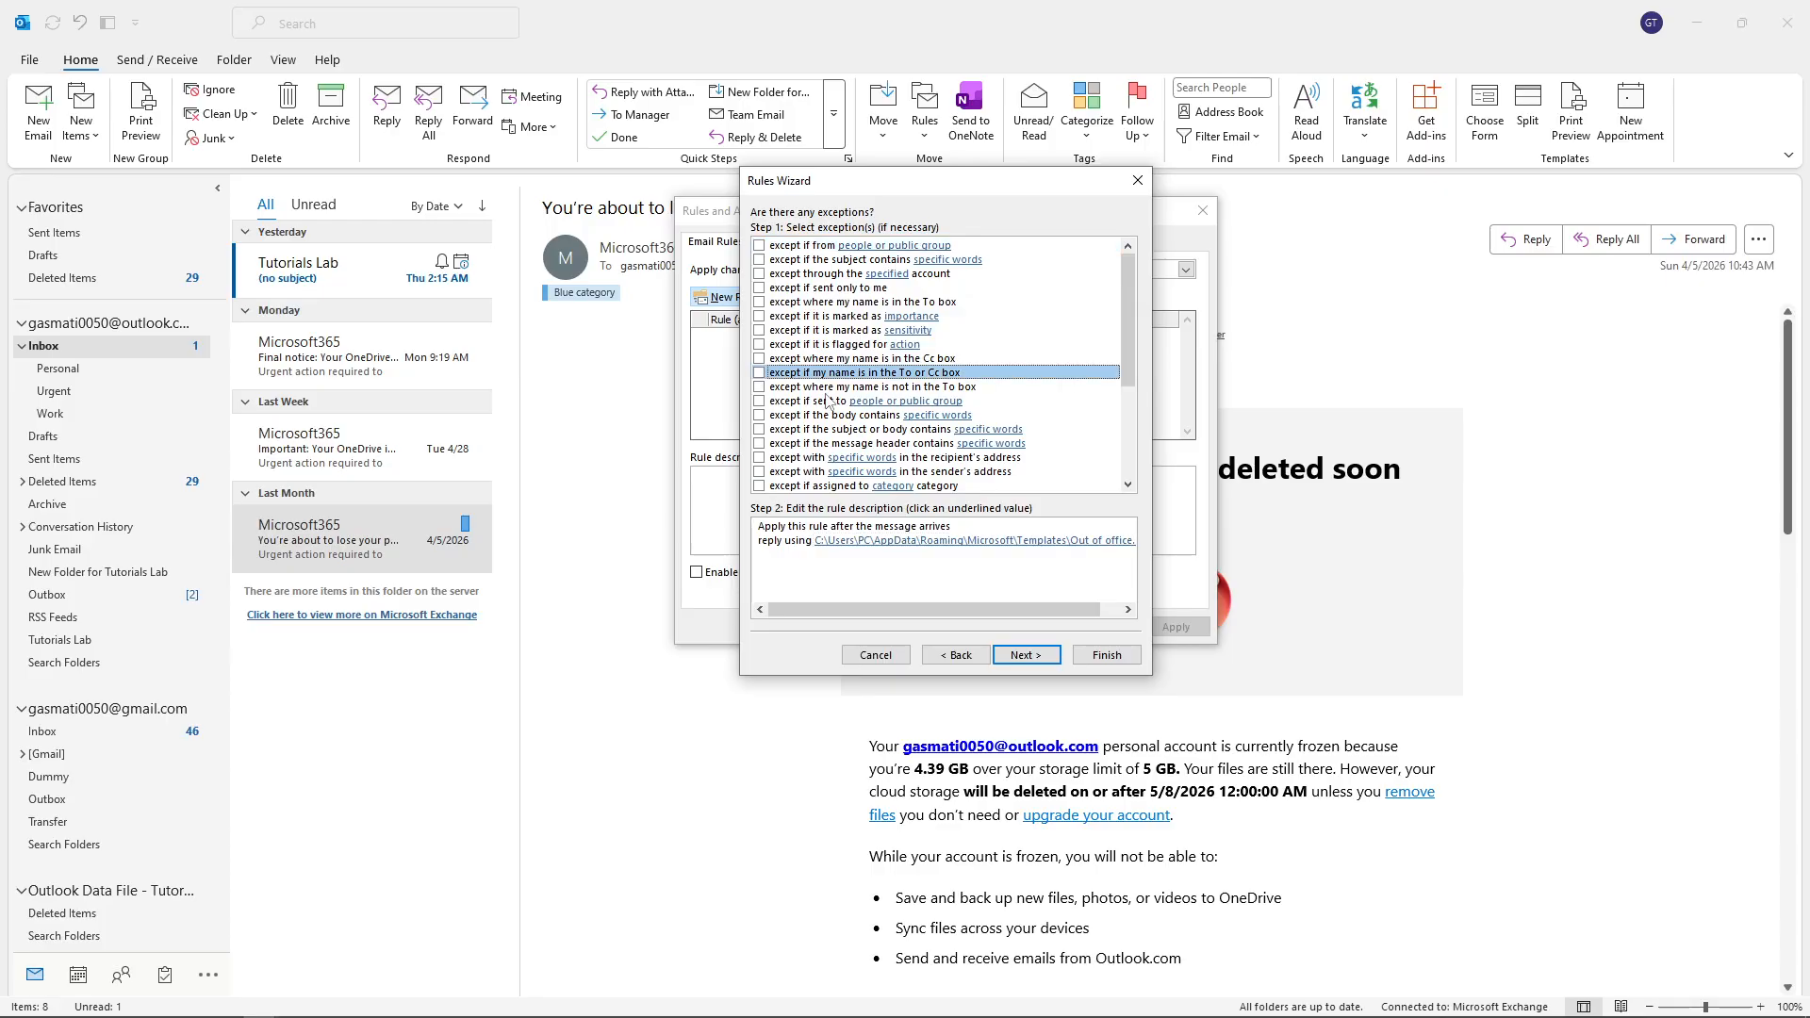
scroll(829, 380, "down", 4)
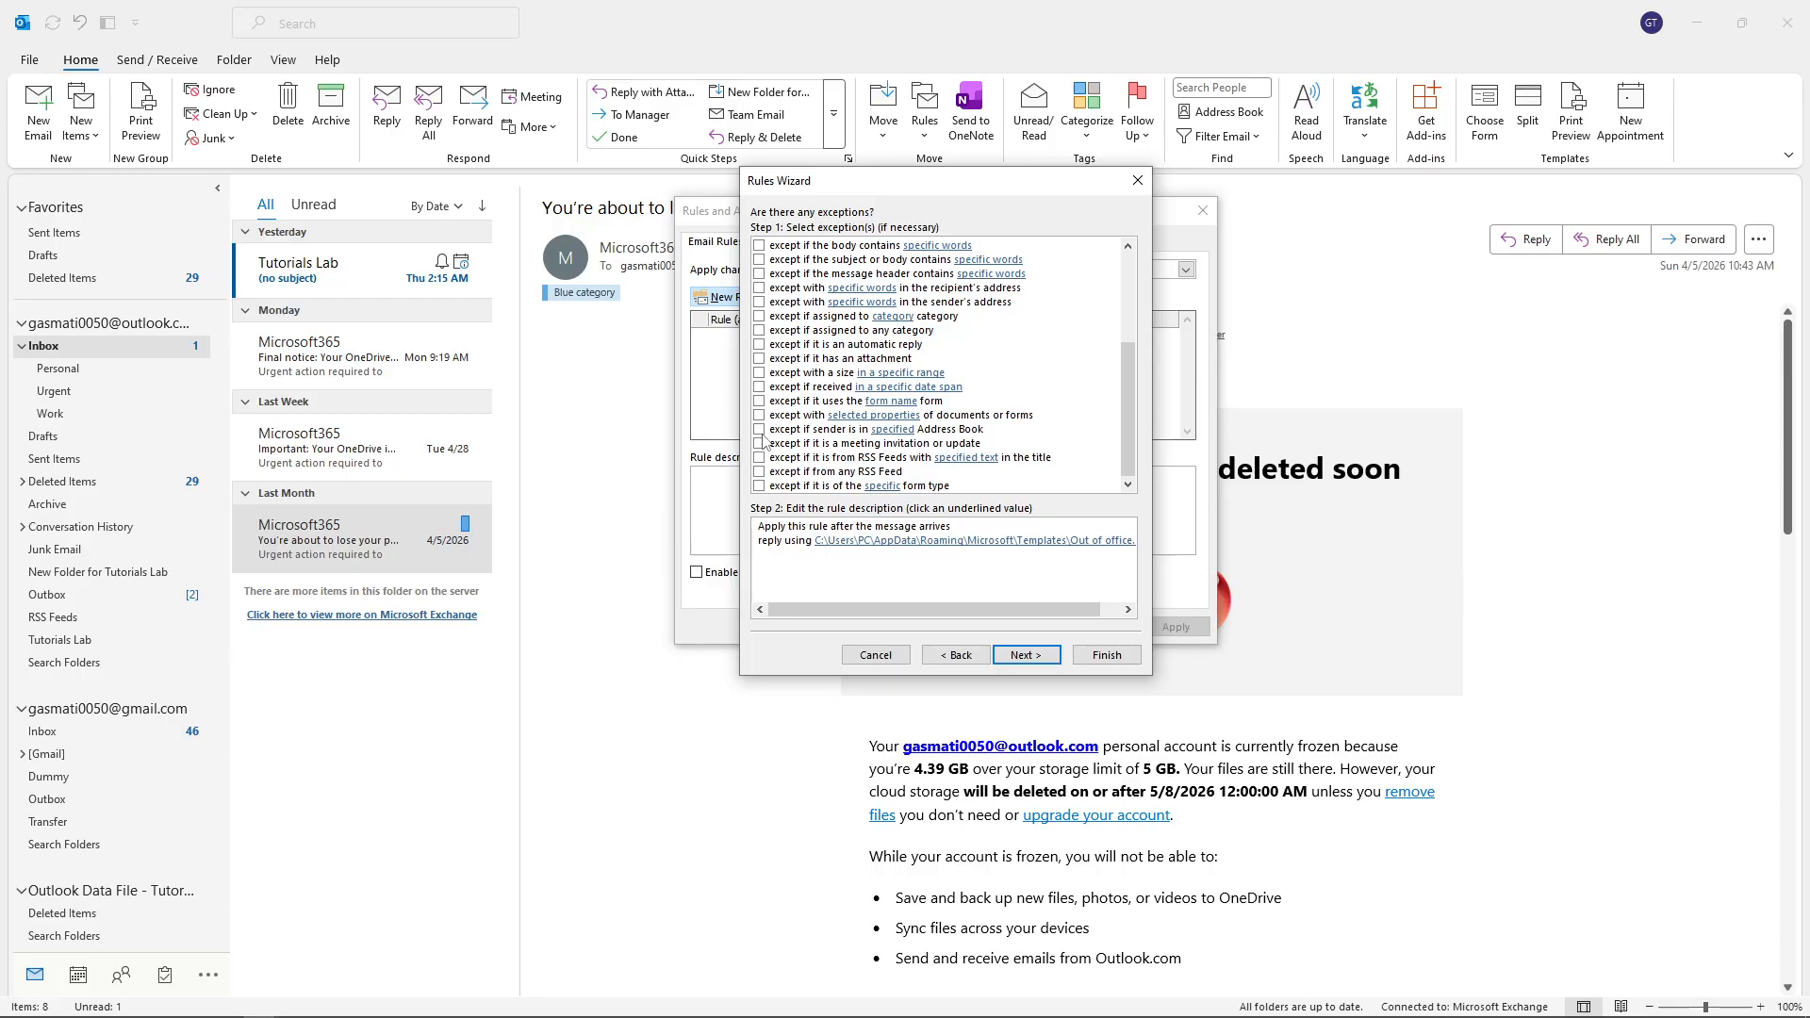
left_click(762, 288)
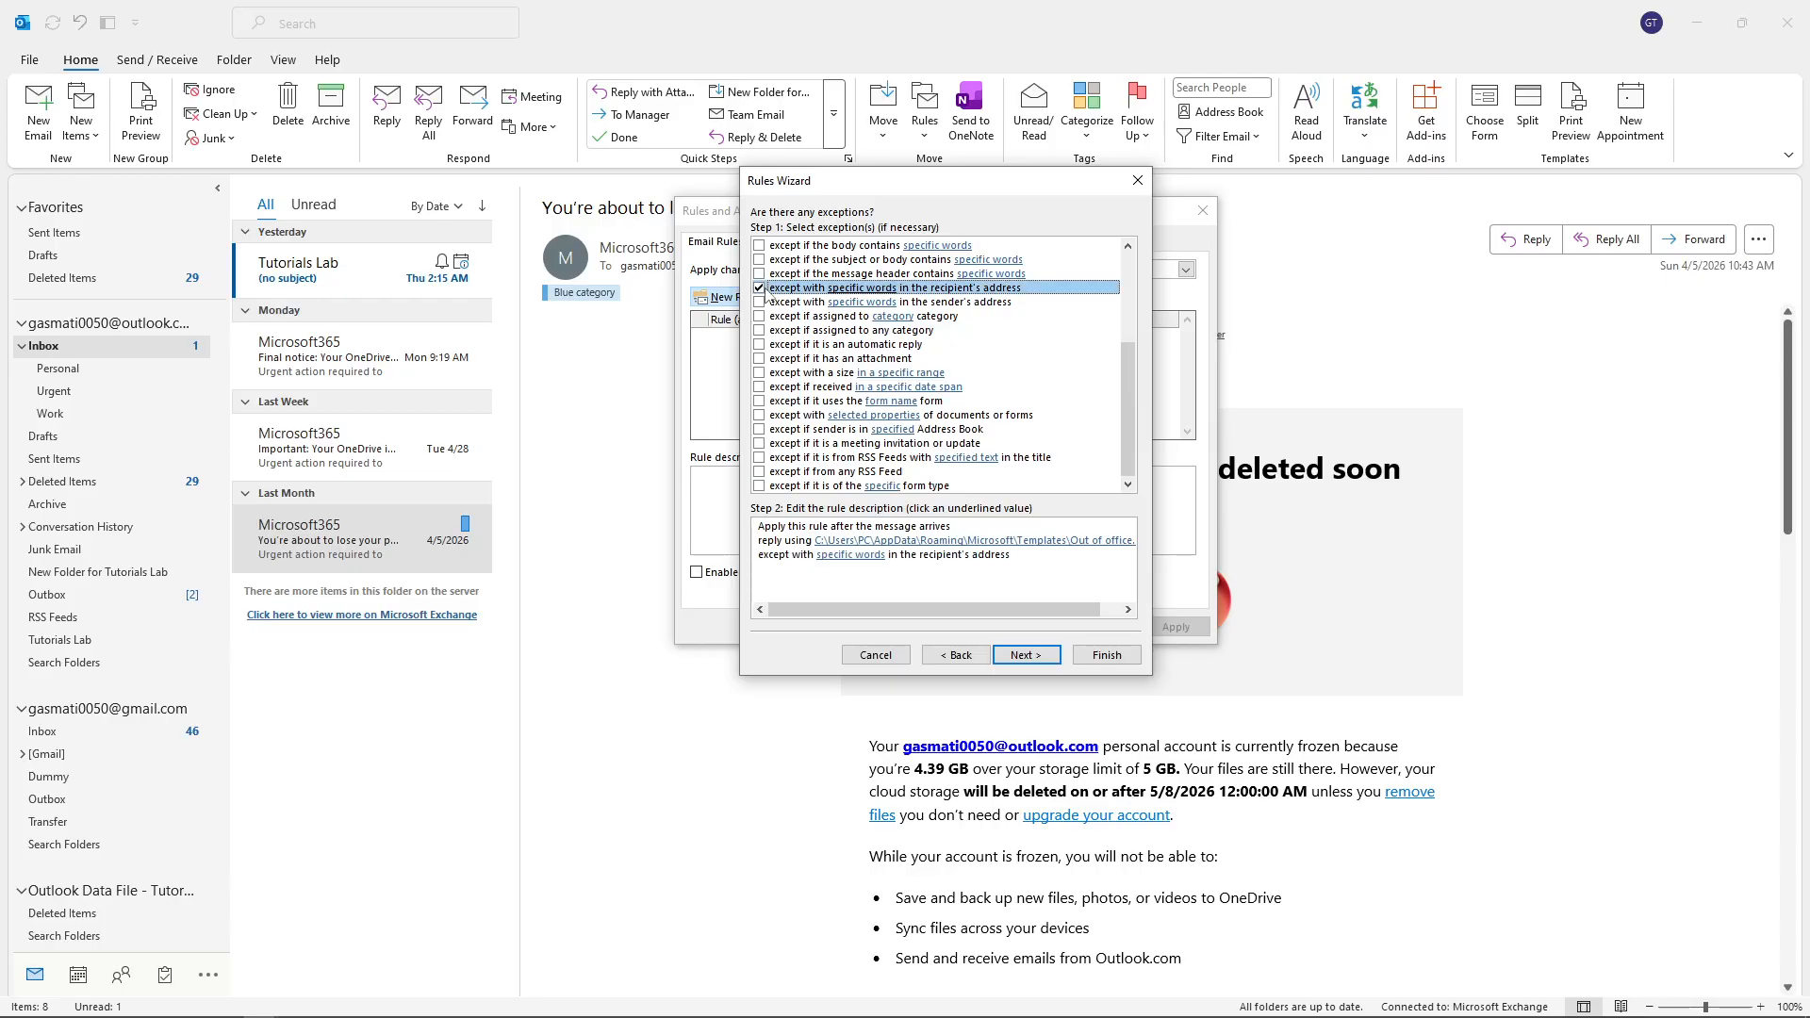
left_click(852, 556)
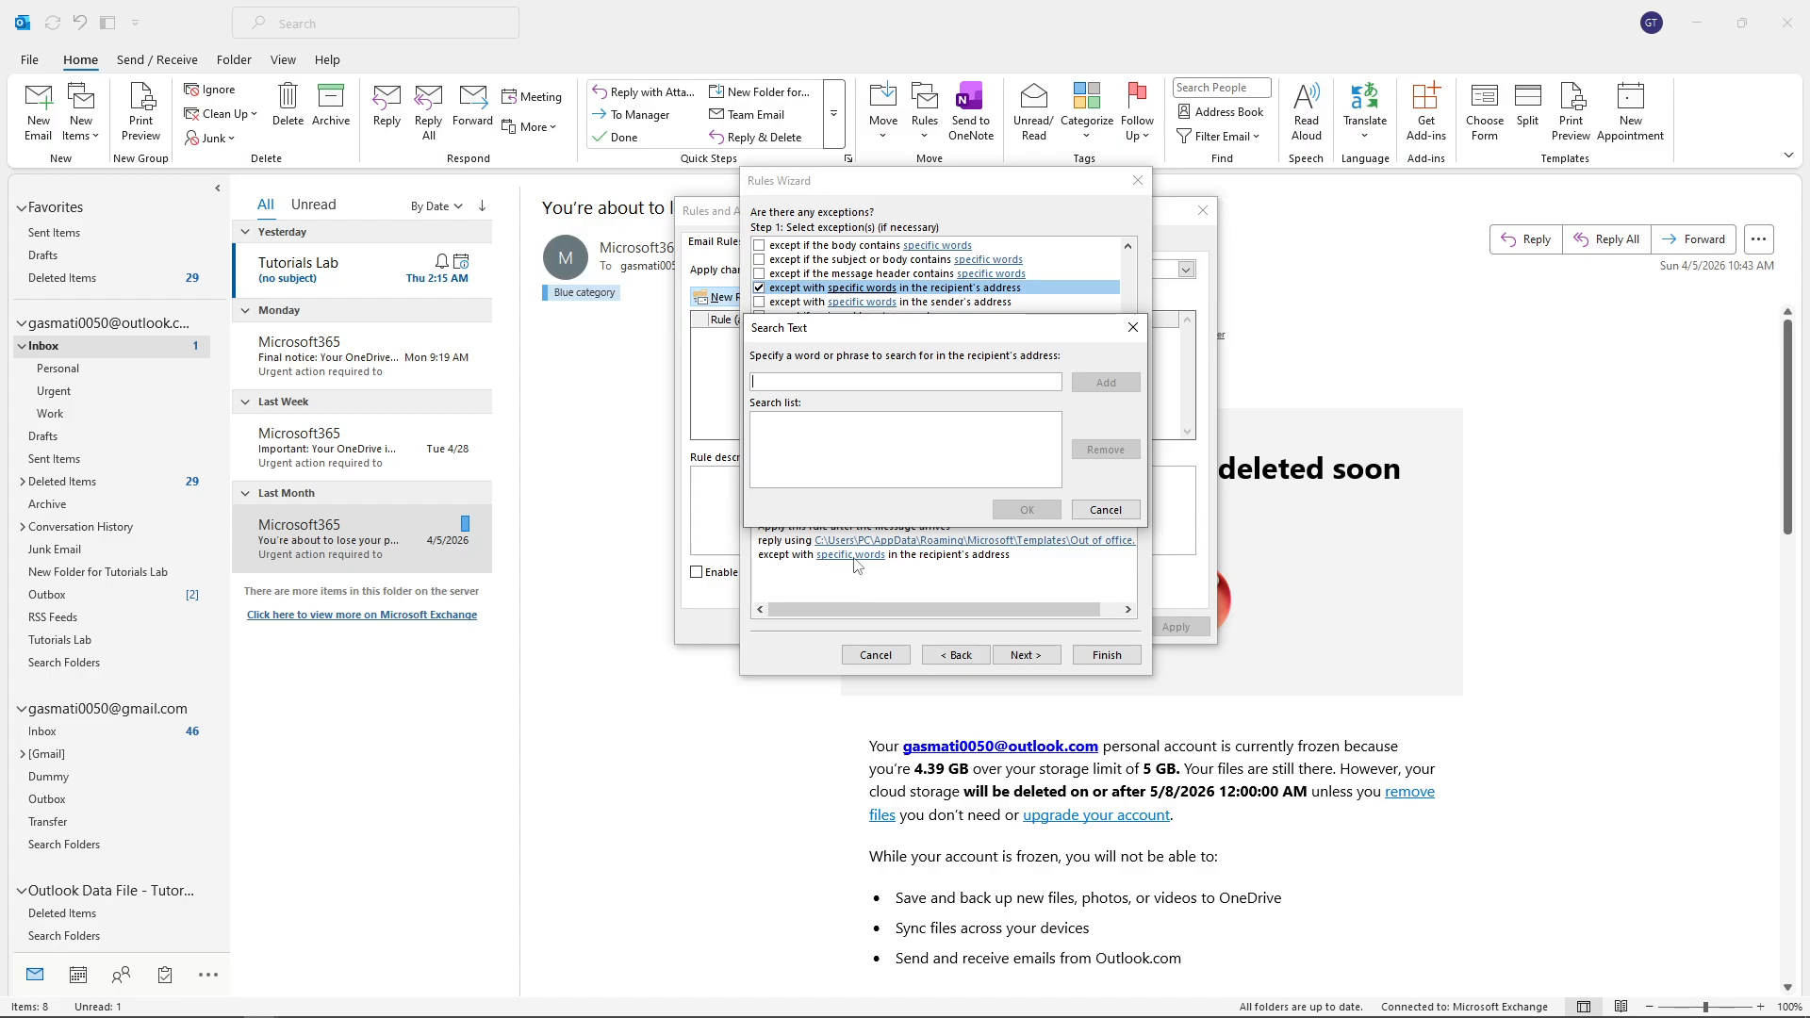
type("@tut")
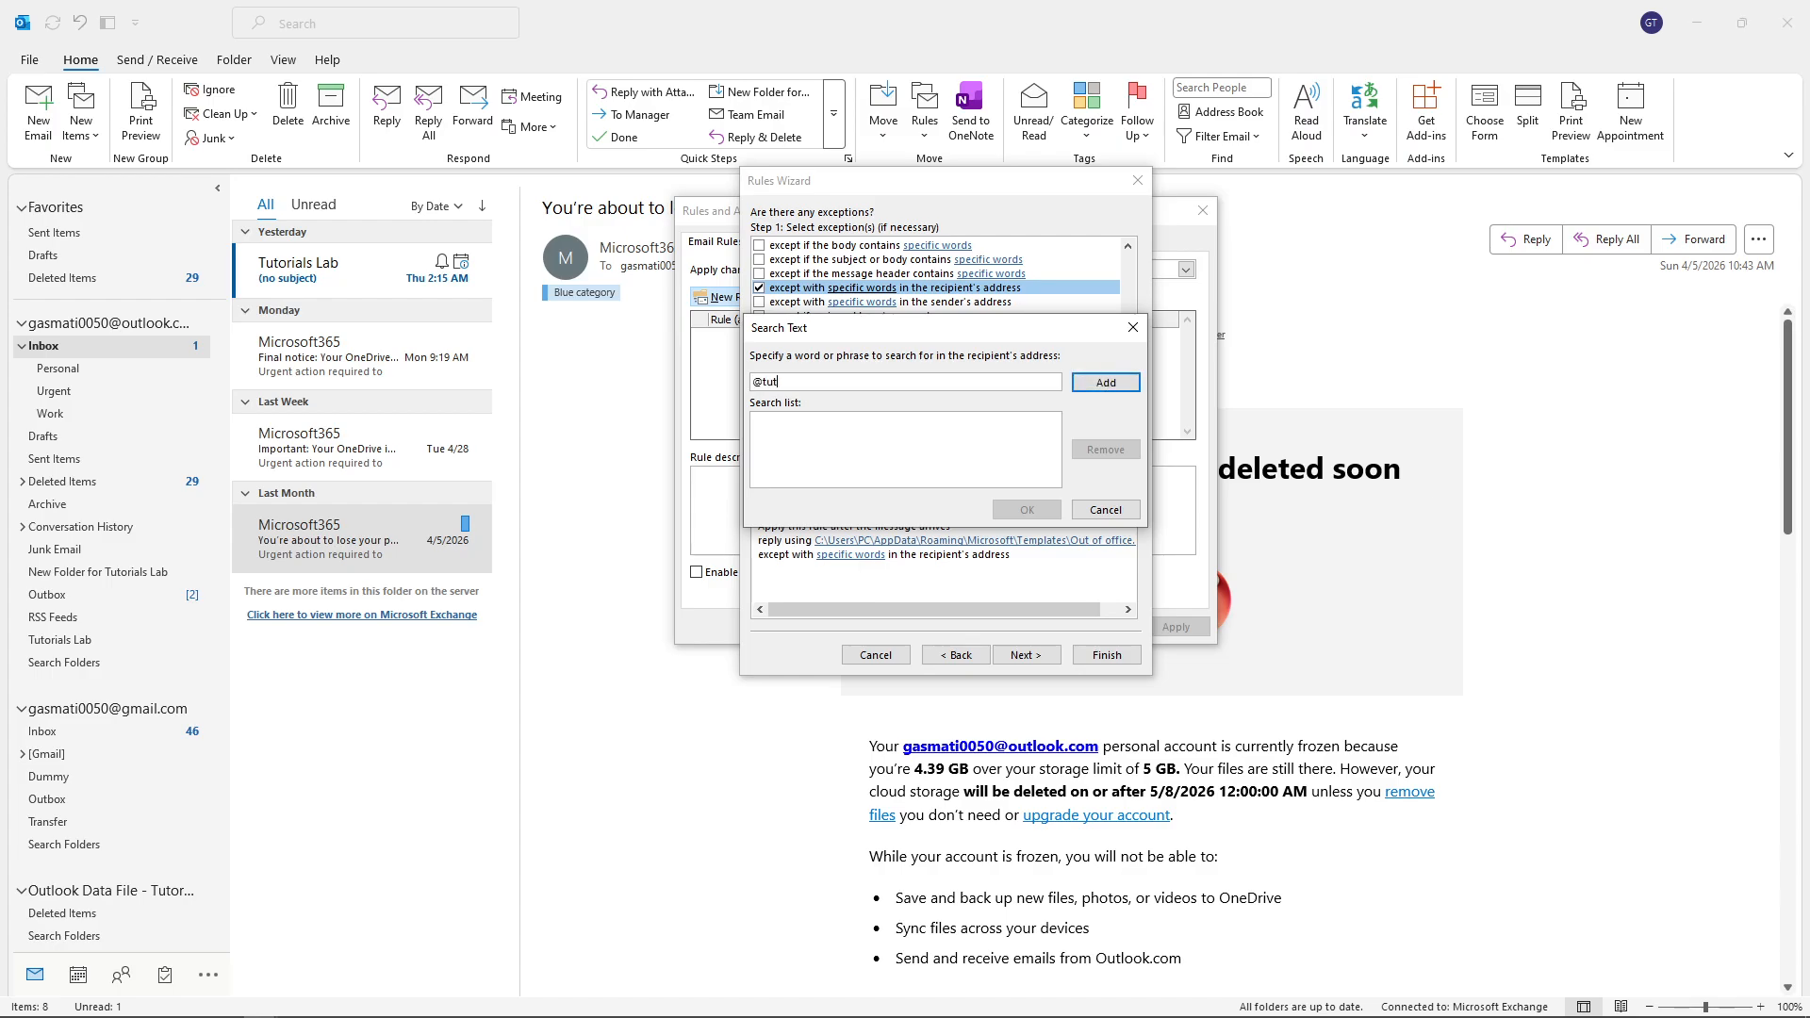
type("orialslab.com")
left_click(1099, 383)
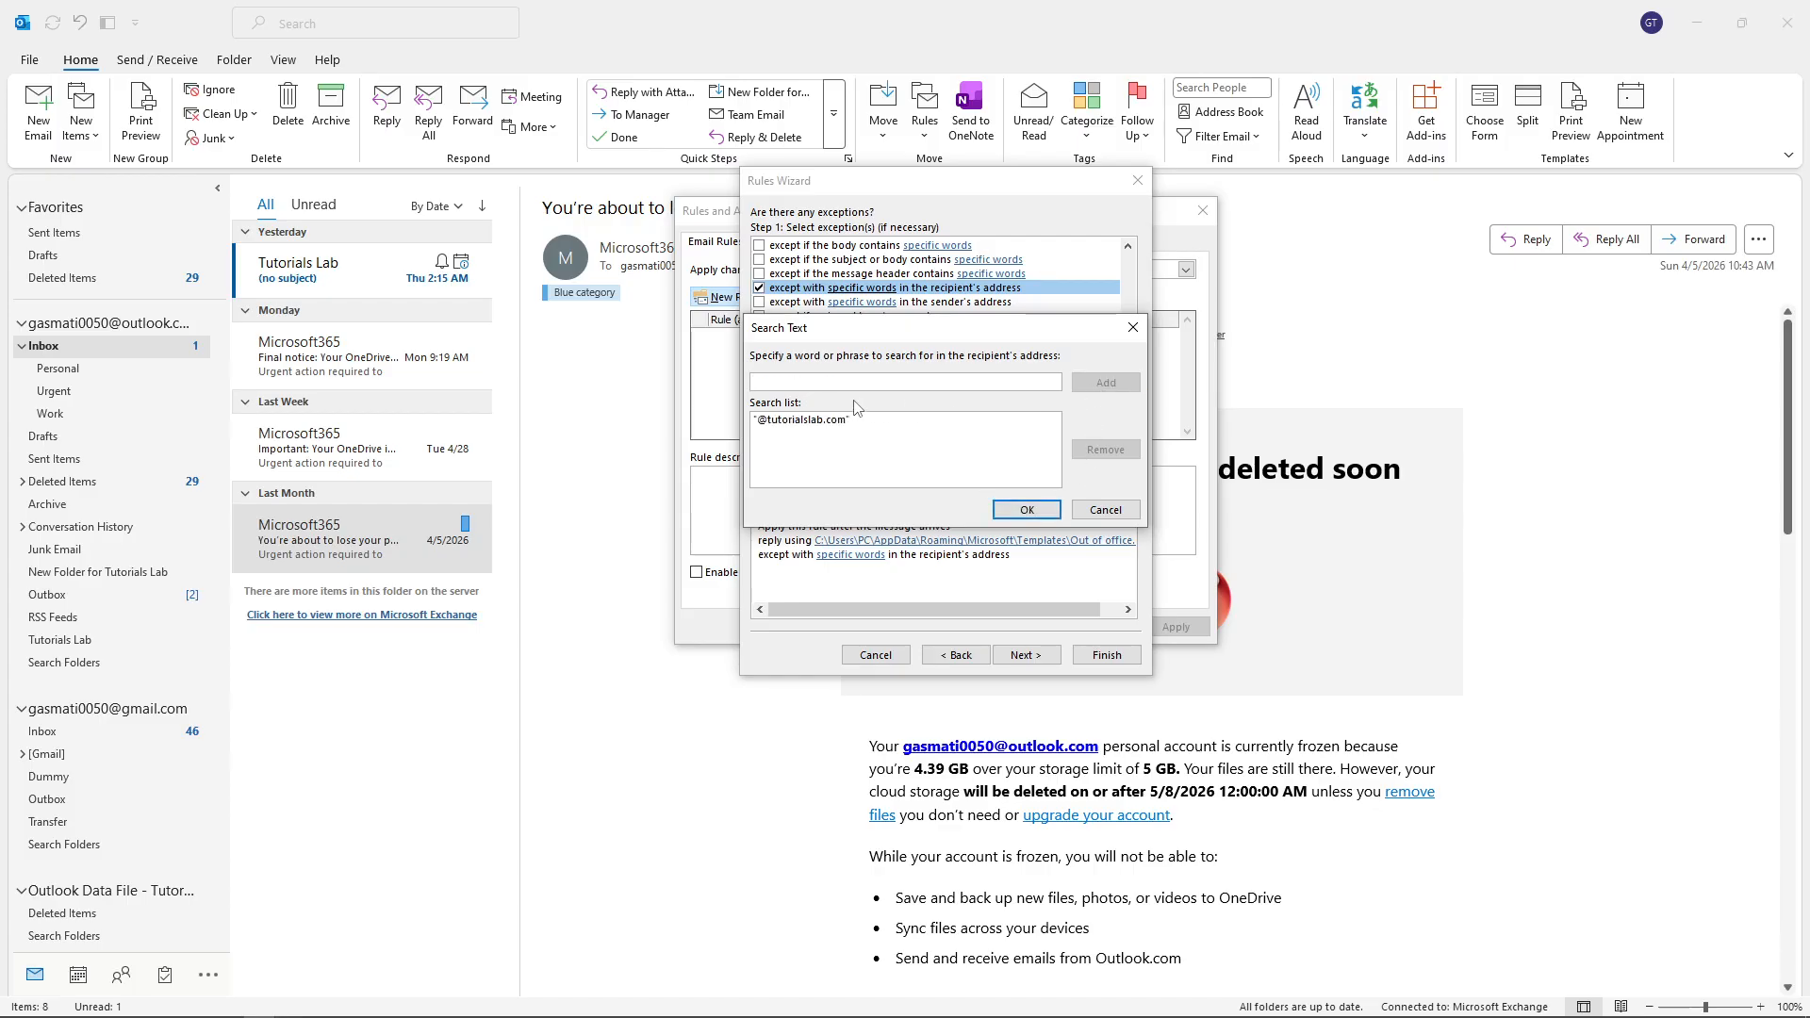
type("@la")
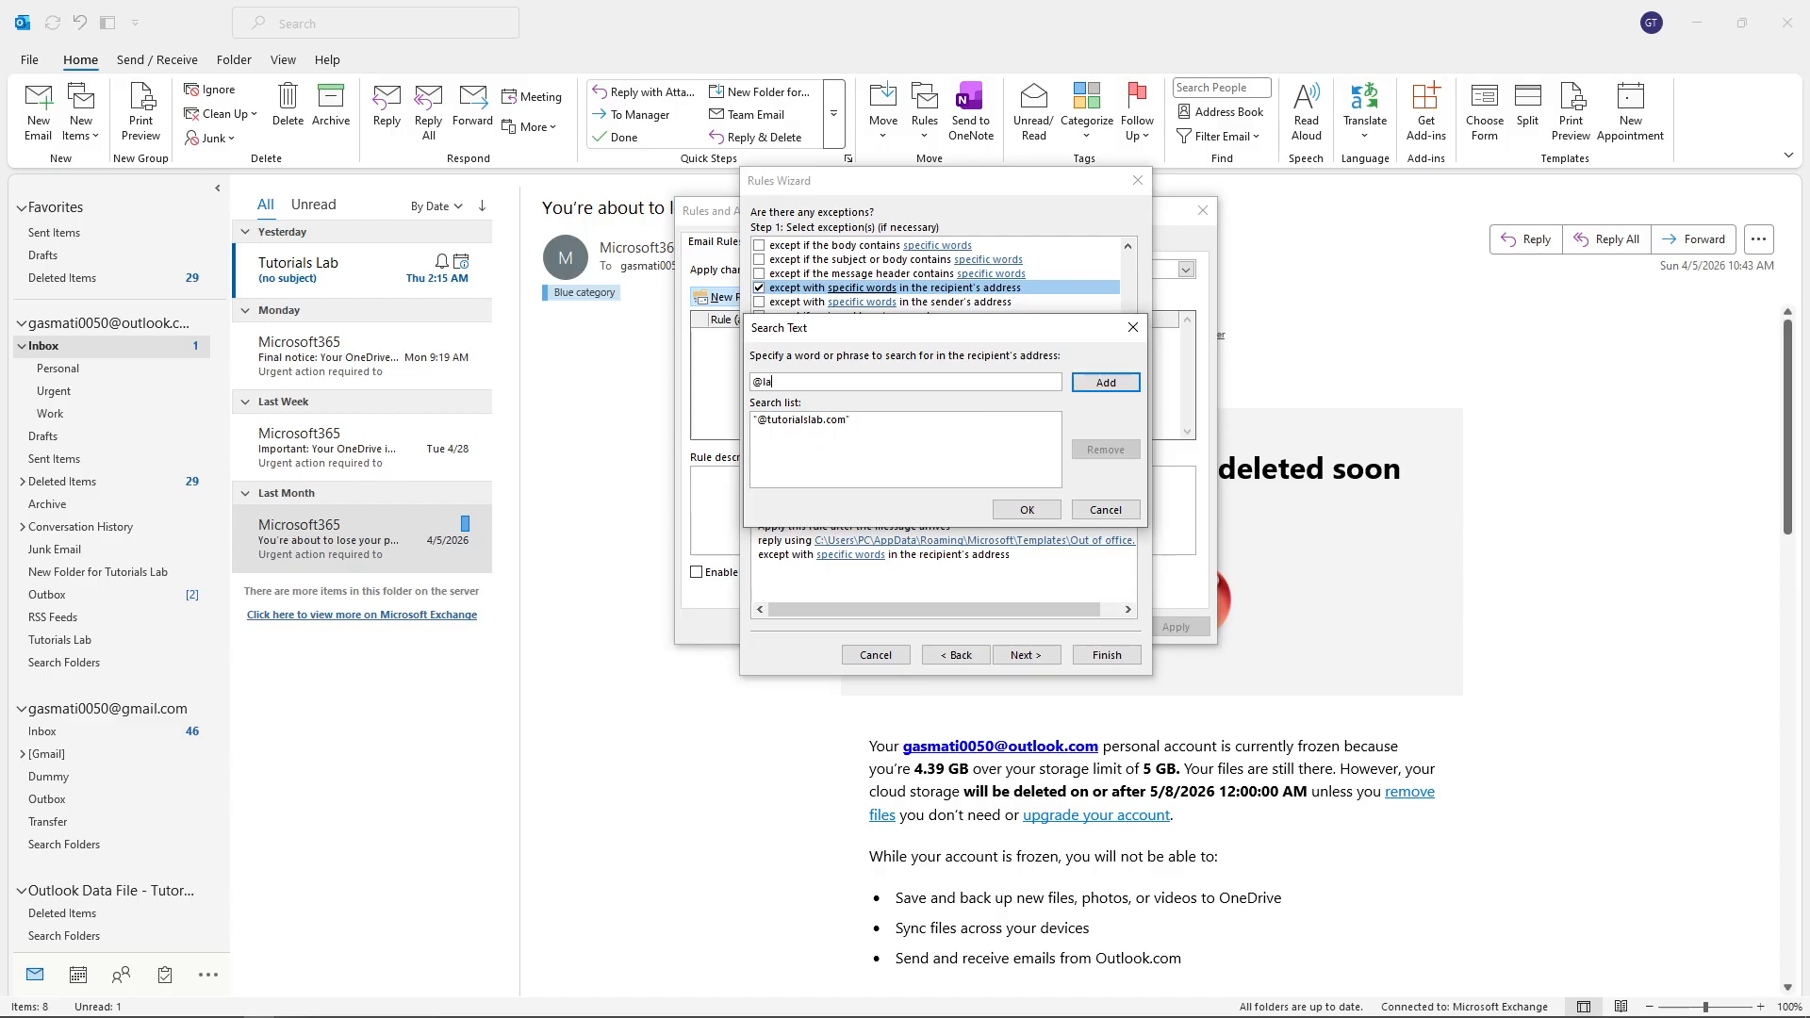
type("bstutorials.com")
left_click(1093, 386)
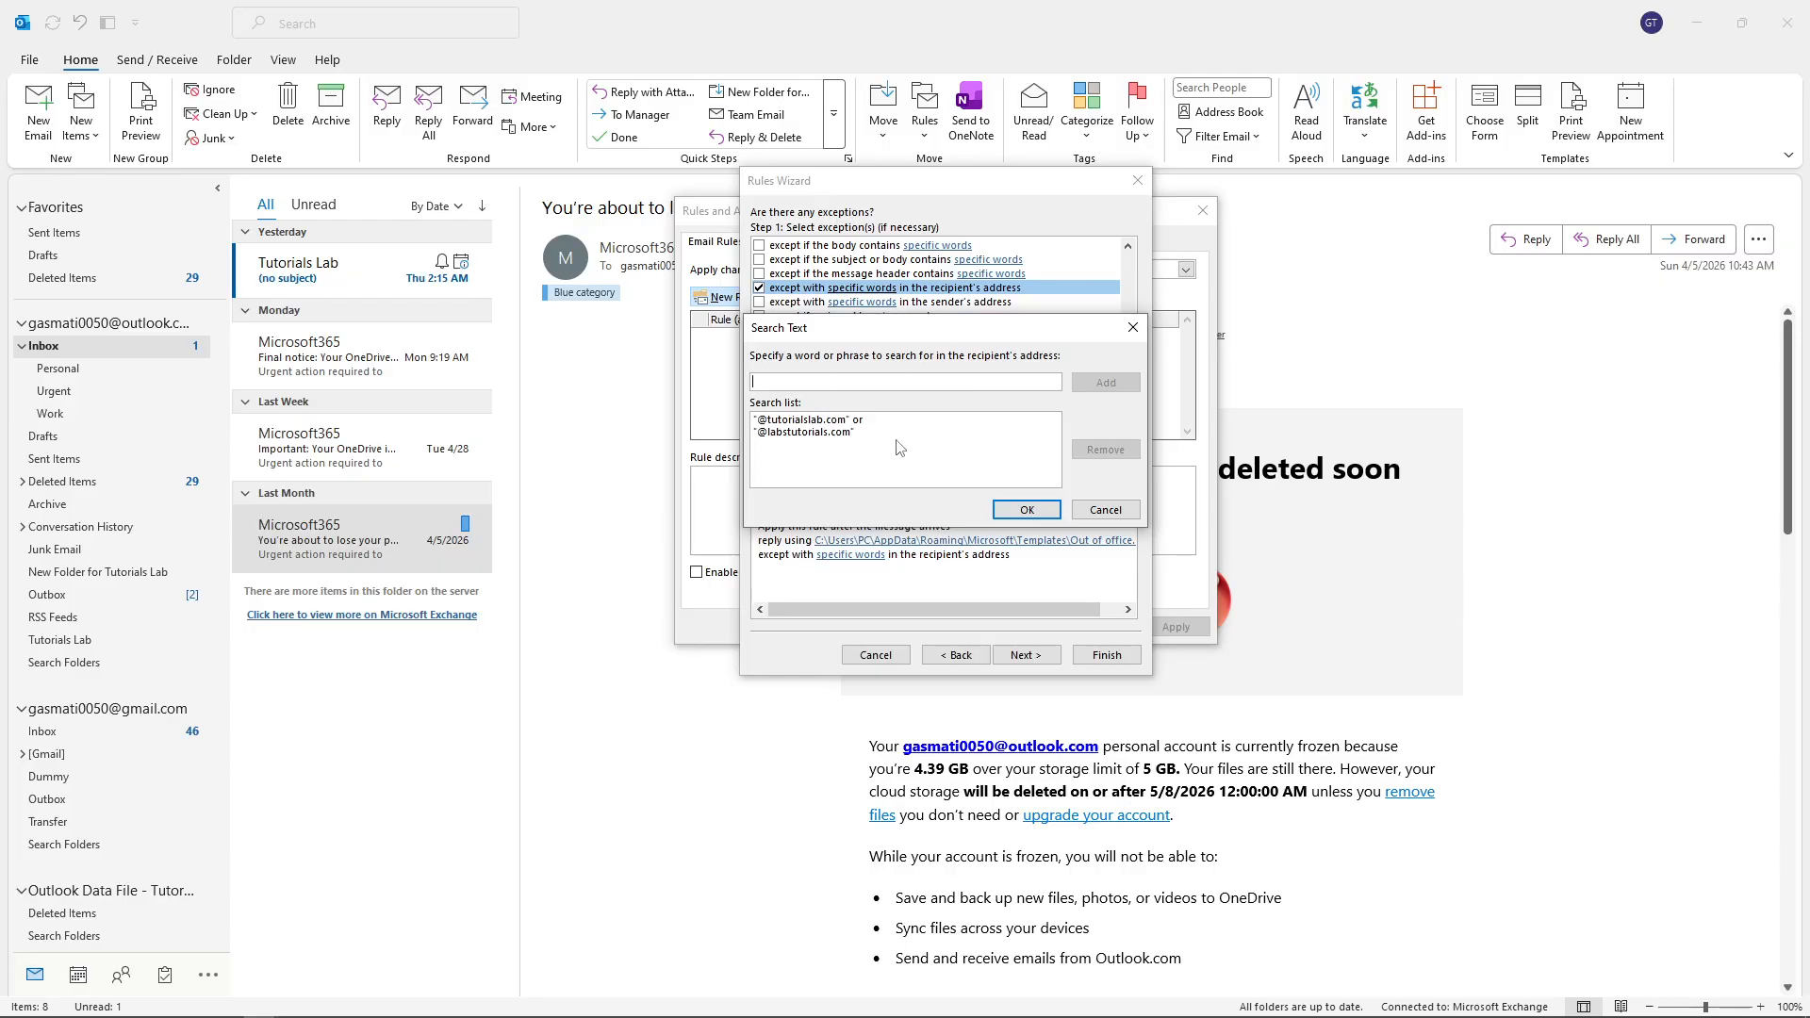
left_click(1013, 511)
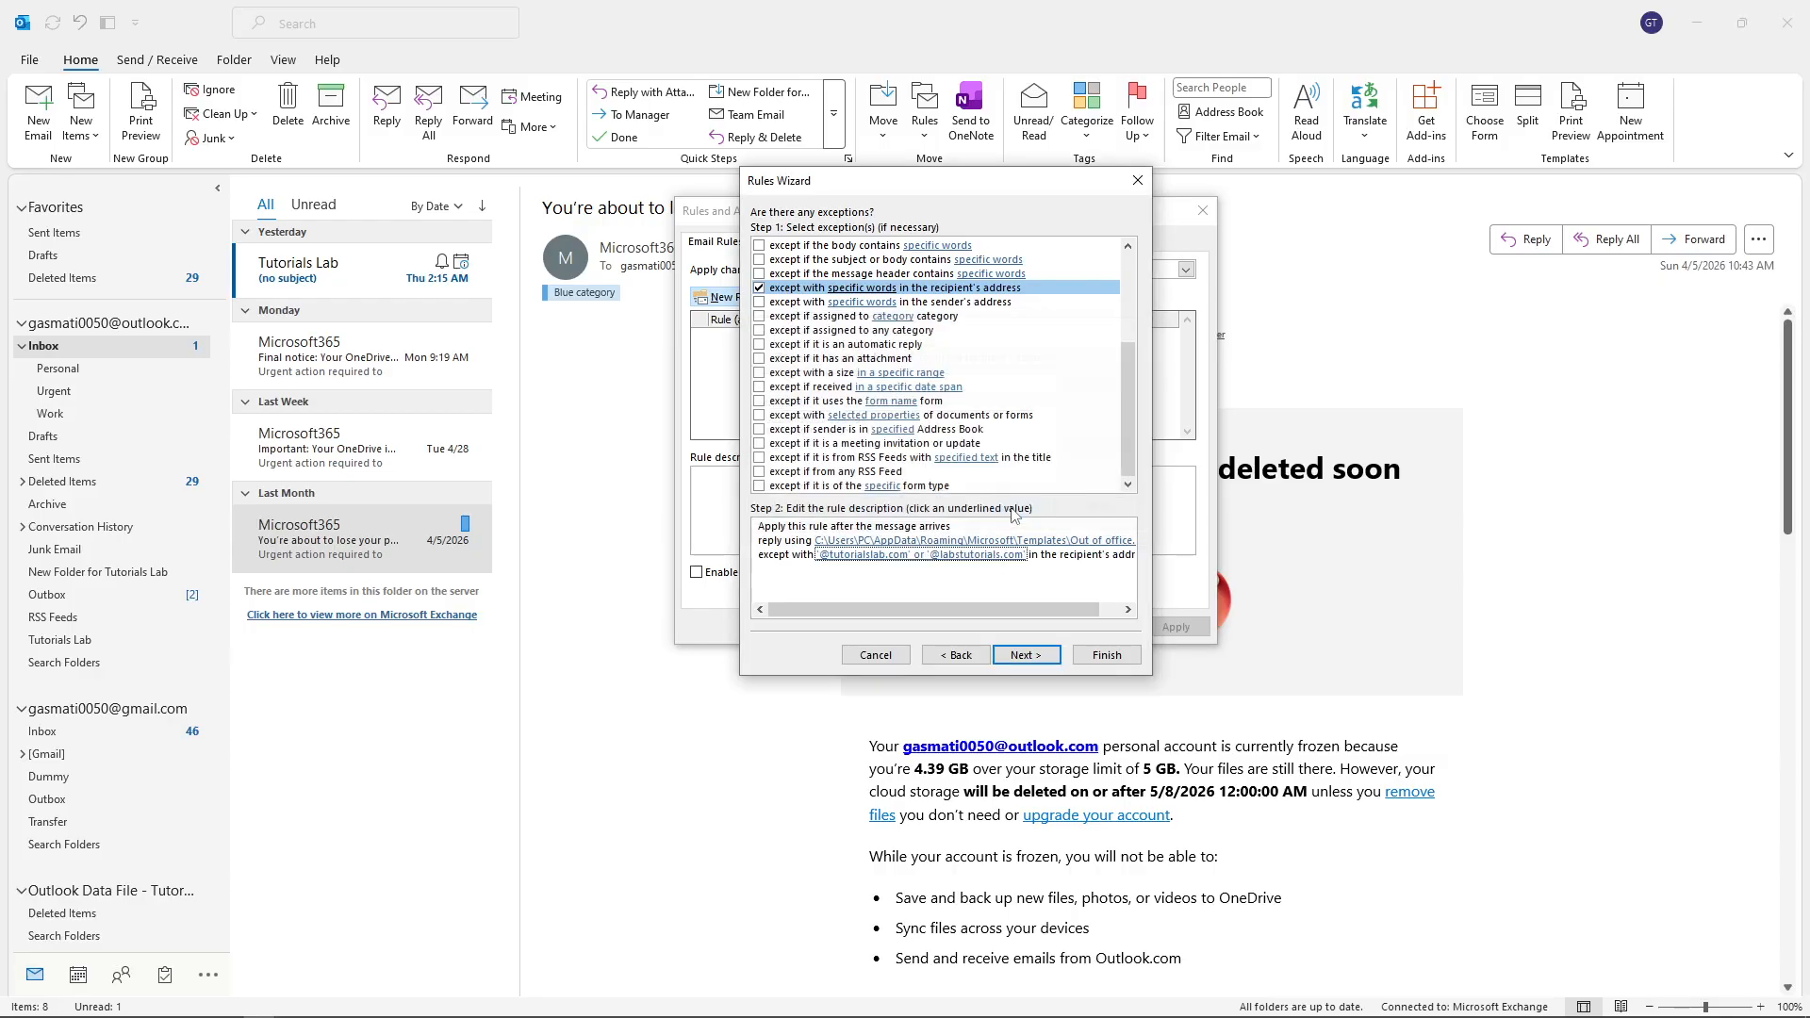
Proceed to the final rule setup, keep the suggested name and "Turn on this rule" enabled, and finish the rule.
left_click(1020, 652)
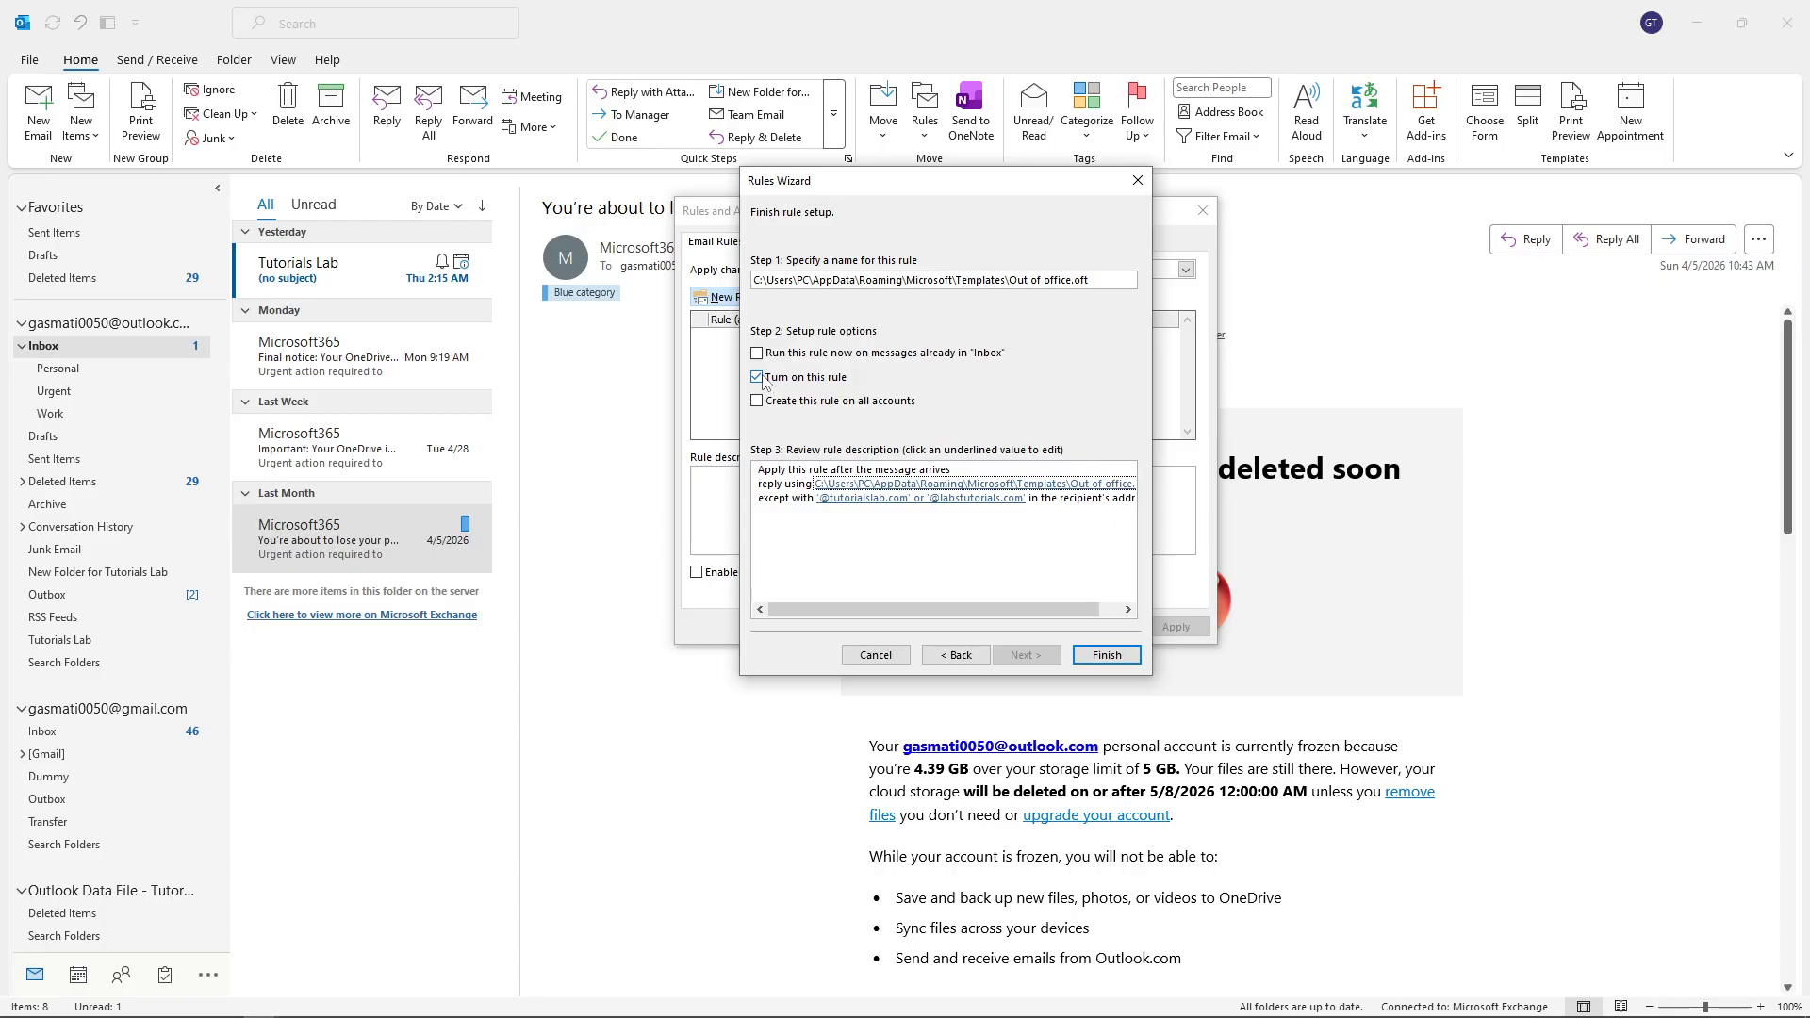
left_click(1104, 657)
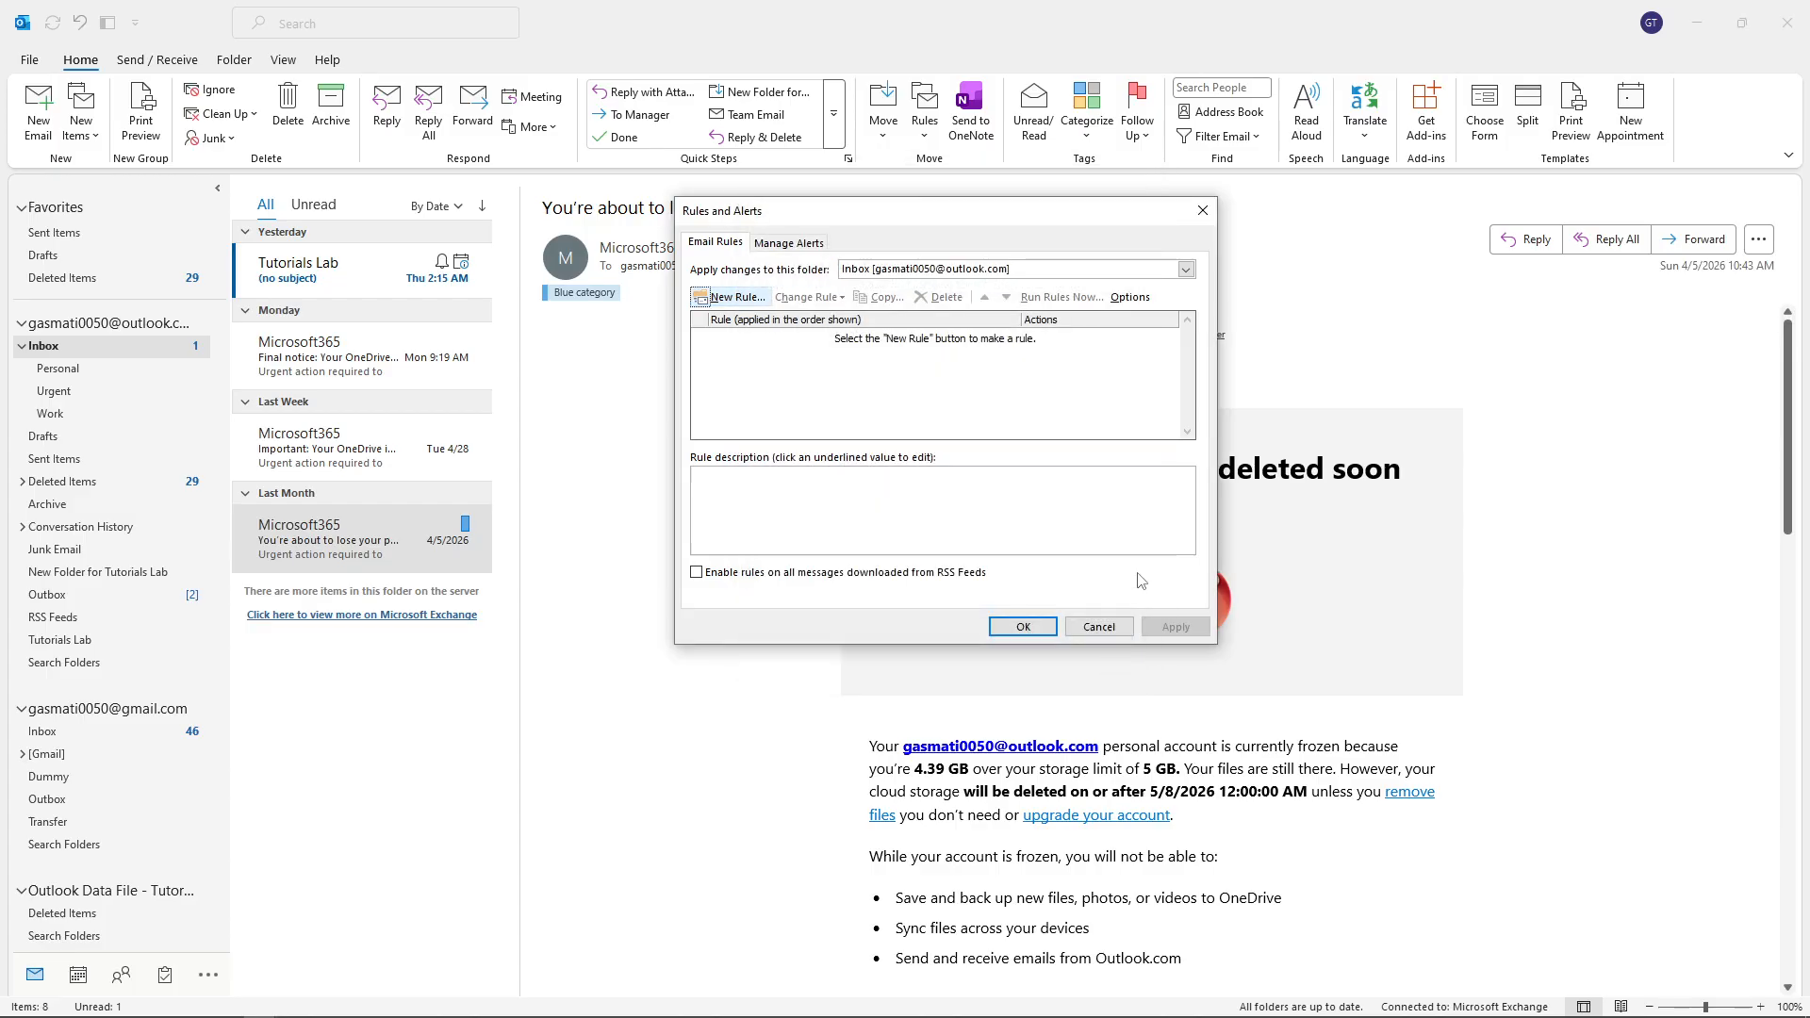